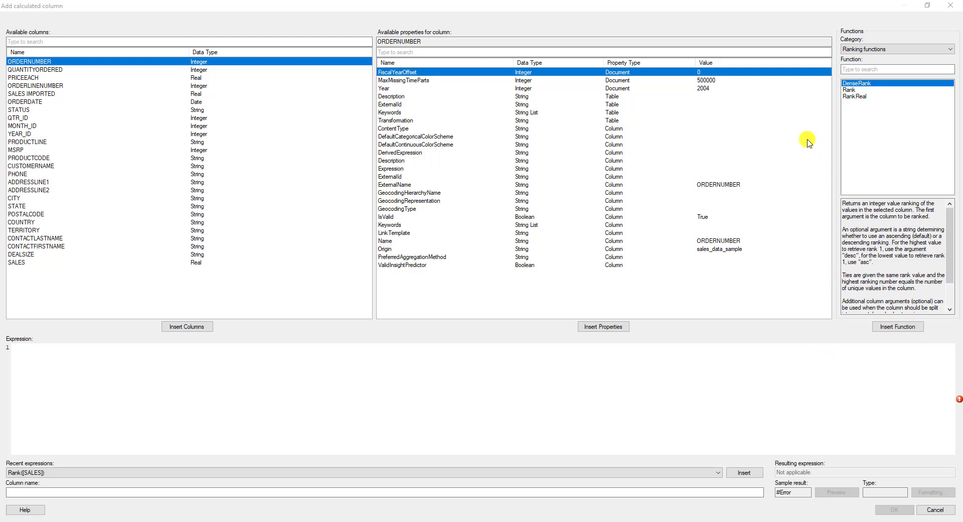
Show the help description of the Rank function in the Ranking functions list
{"action": "left_click", "coordinate": [867, 90]}
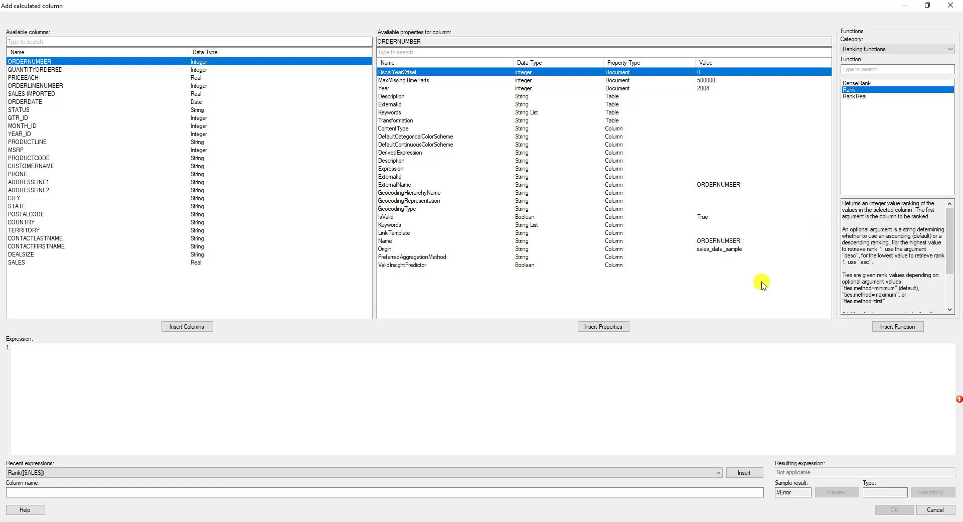
Move the dialog aside and create column 'Rank Sales Ascending' with expression Rank([SALES])
{"action": "left_click", "coordinate": [927, 5]}
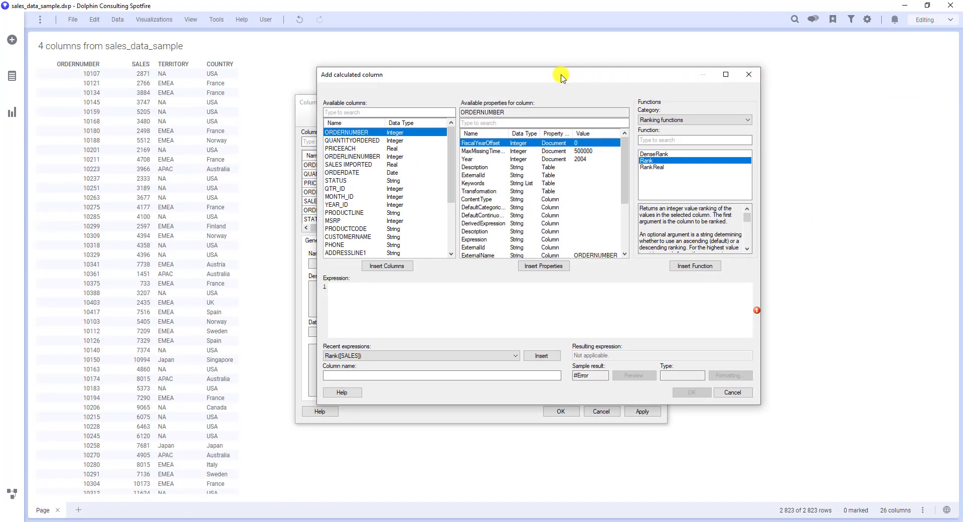
{"action": "left_click_drag", "start_coordinate": [557, 75], "coordinate": [641, 63]}
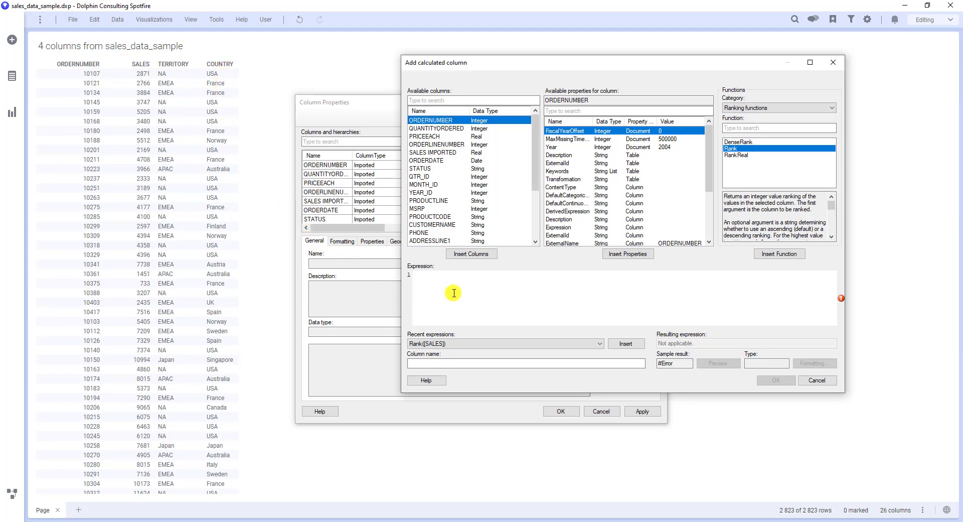
{"action": "type", "text": "rank"}
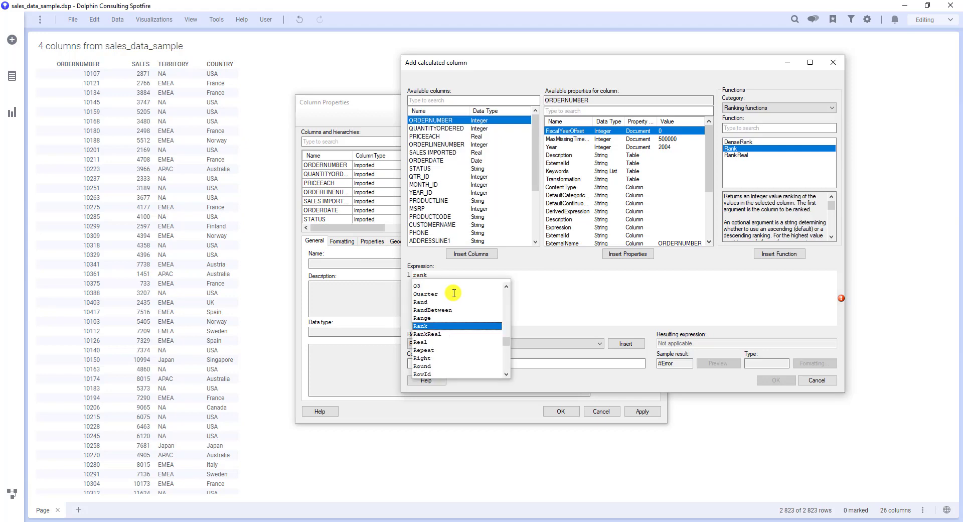
{"action": "key", "text": "Return"}
{"action": "type", "text": "[sa"}
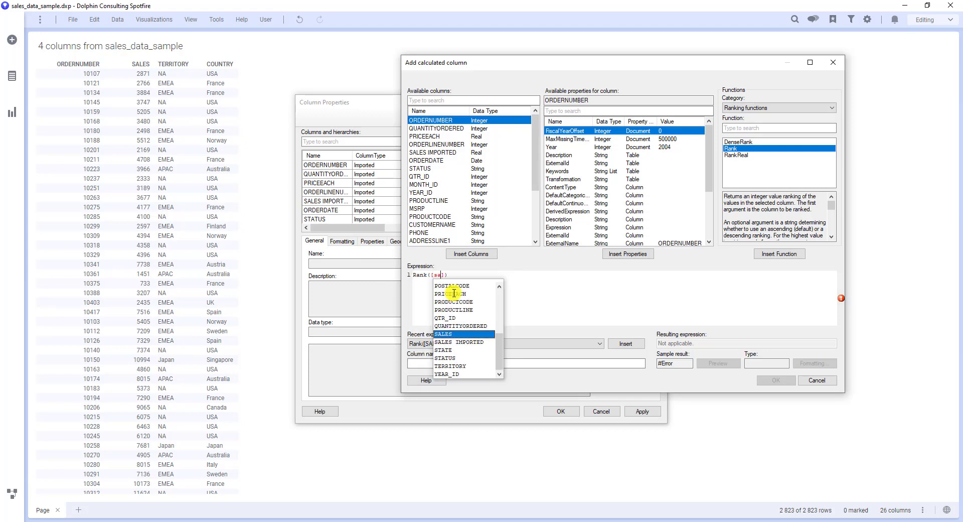
{"action": "key", "text": "Return"}
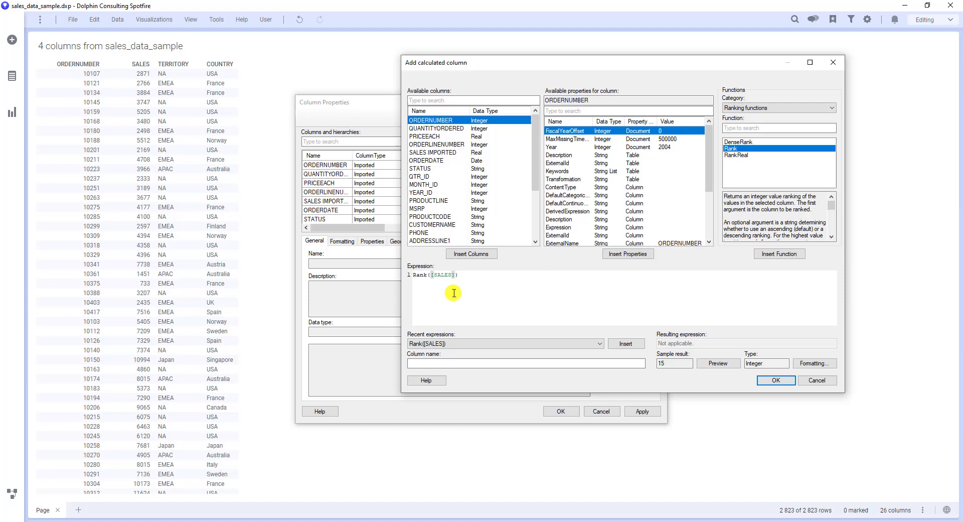
{"action": "left_click", "coordinate": [441, 363]}
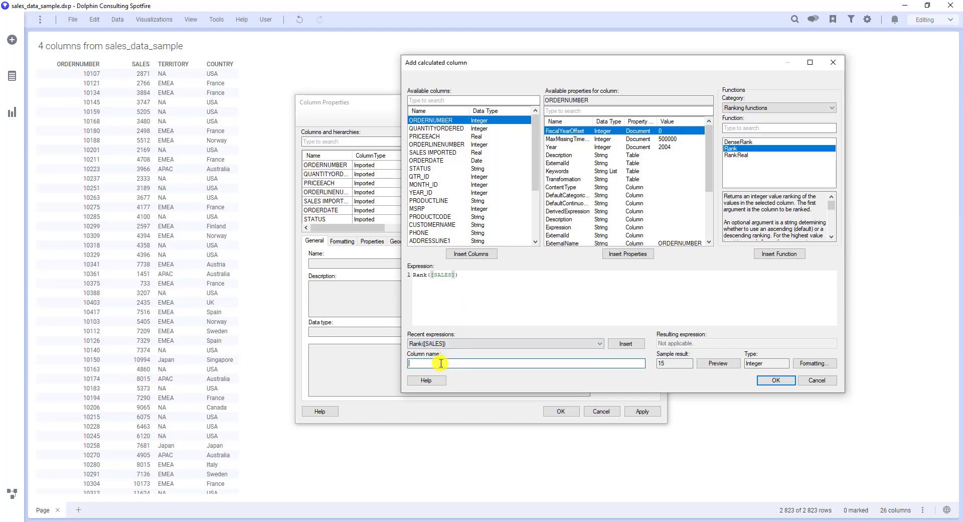
{"action": "type", "text": "Rank Sales (Ascending"}
{"action": "left_click", "coordinate": [768, 382]}
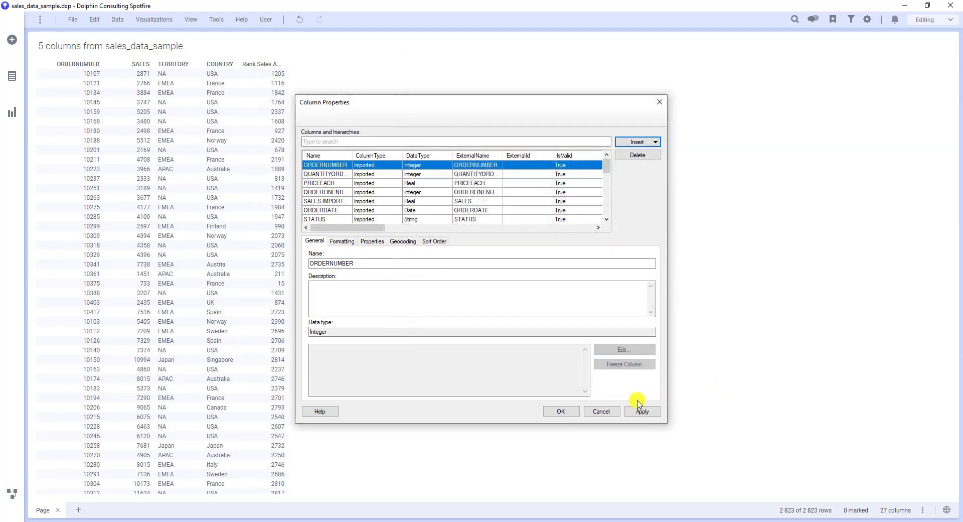
Apply the column changes and sort the table ascending by Rank Sales Ascending
{"action": "left_click", "coordinate": [631, 412]}
{"action": "left_click", "coordinate": [560, 411]}
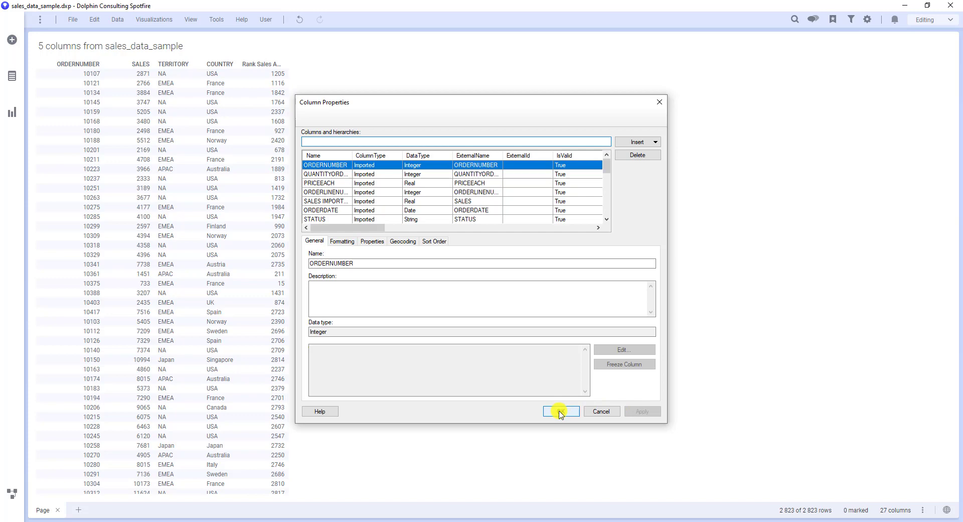
{"action": "left_click", "coordinate": [275, 67]}
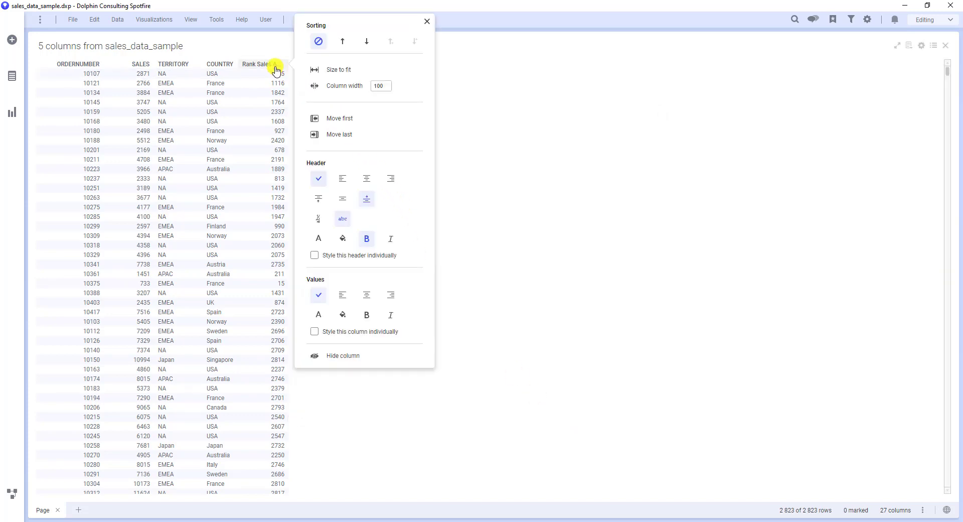
{"action": "left_click", "coordinate": [342, 42]}
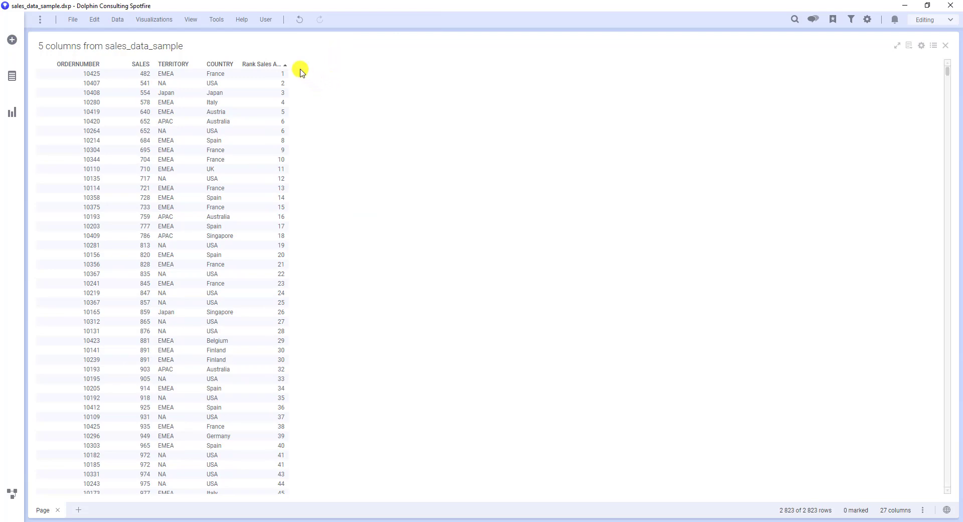
Widen the rank column to show its full name and mark the Finland orders tied at 30
{"action": "left_click_drag", "start_coordinate": [288, 63], "coordinate": [307, 64]}
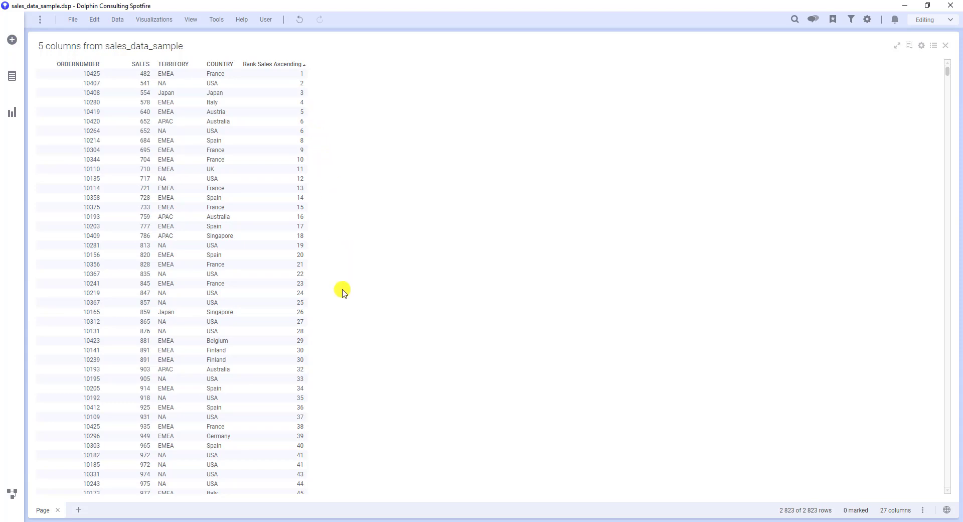
{"action": "left_click", "coordinate": [290, 362]}
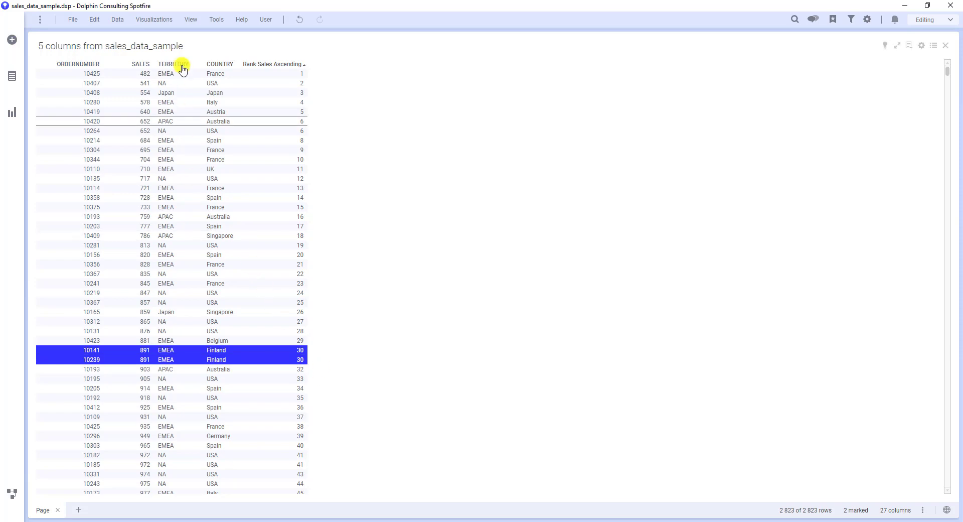
Add a calculated column 'Rank Sales Descending' with expression Rank([SALES],"desc")
{"action": "left_click", "coordinate": [121, 21]}
{"action": "left_click", "coordinate": [123, 54]}
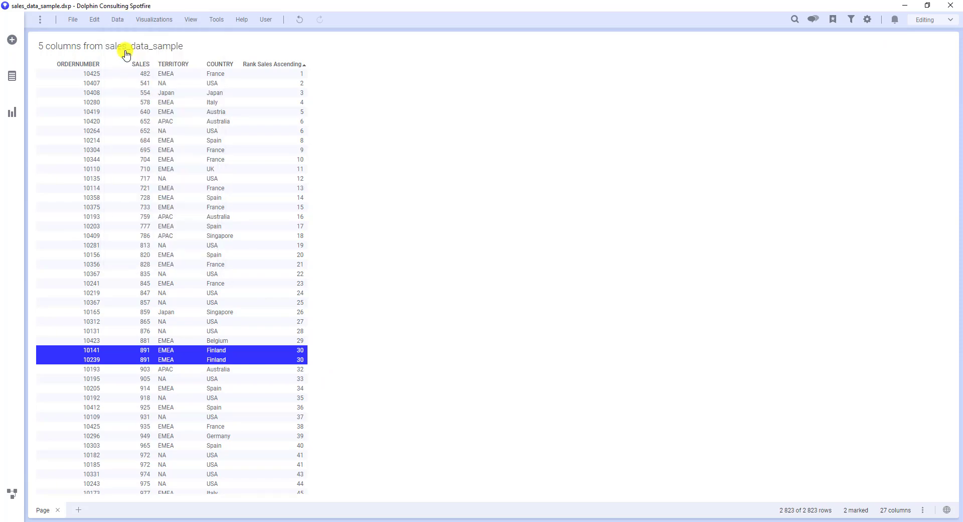
{"action": "left_click", "coordinate": [373, 332]}
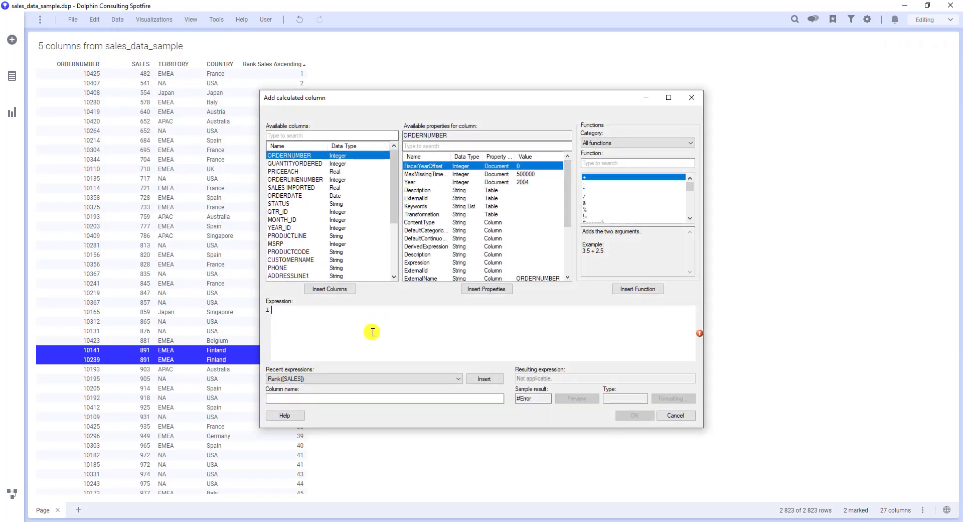
{"action": "type", "text": "rank"}
{"action": "key", "text": "Return"}
{"action": "type", "text": "[sale"}
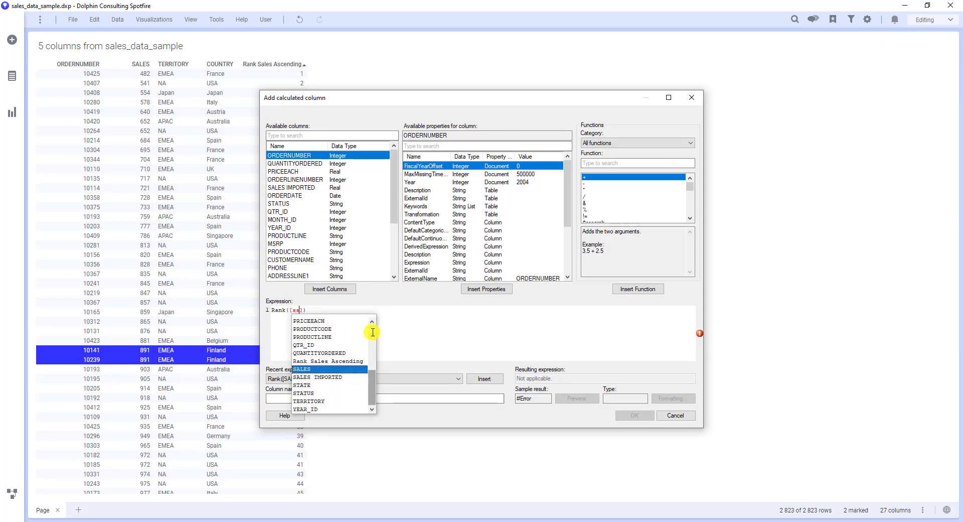
{"action": "key", "text": "Return"}
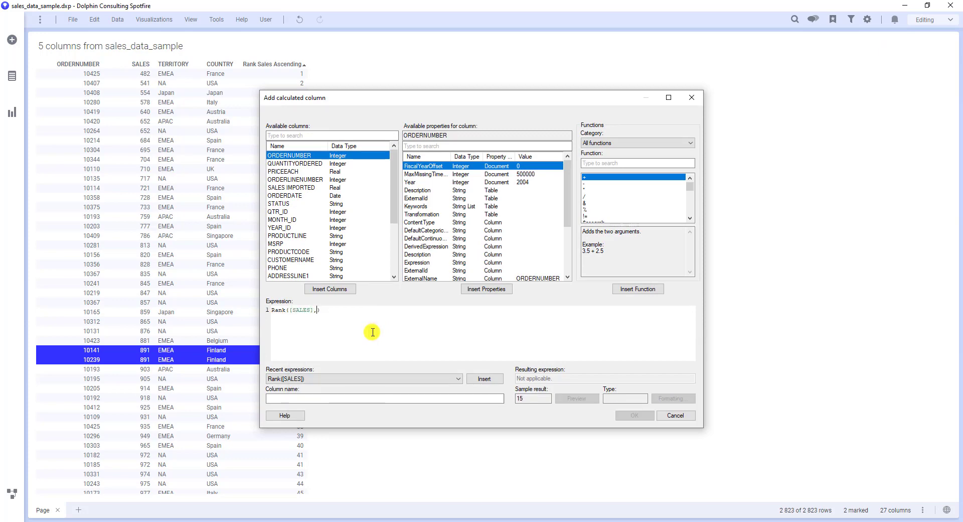
{"action": "type", "text": ",\"c"}
{"action": "type", "text": "esc"}
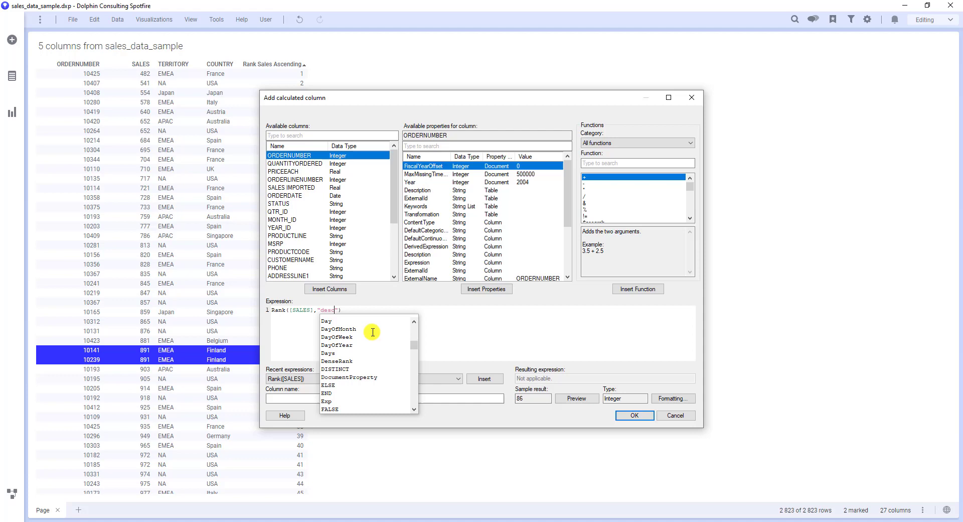
{"action": "key", "text": "End"}
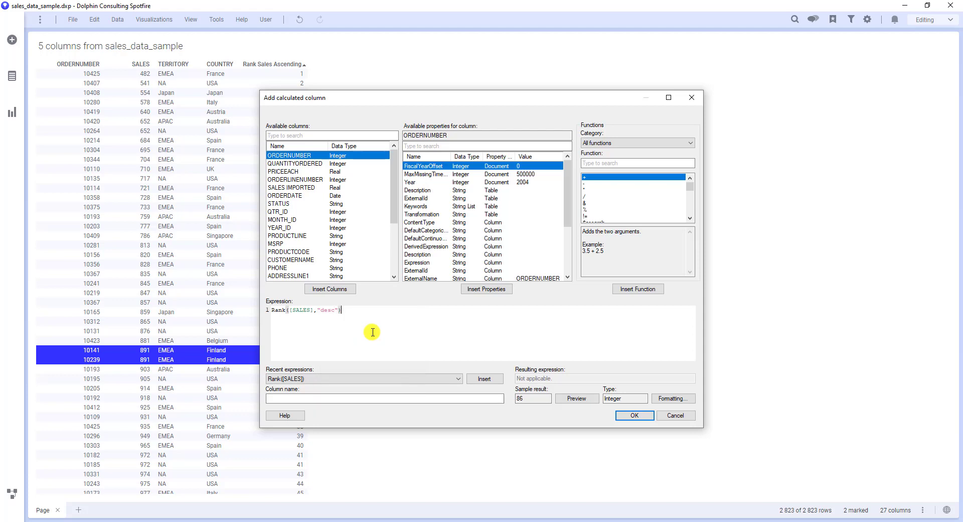
{"action": "left_click", "coordinate": [347, 397]}
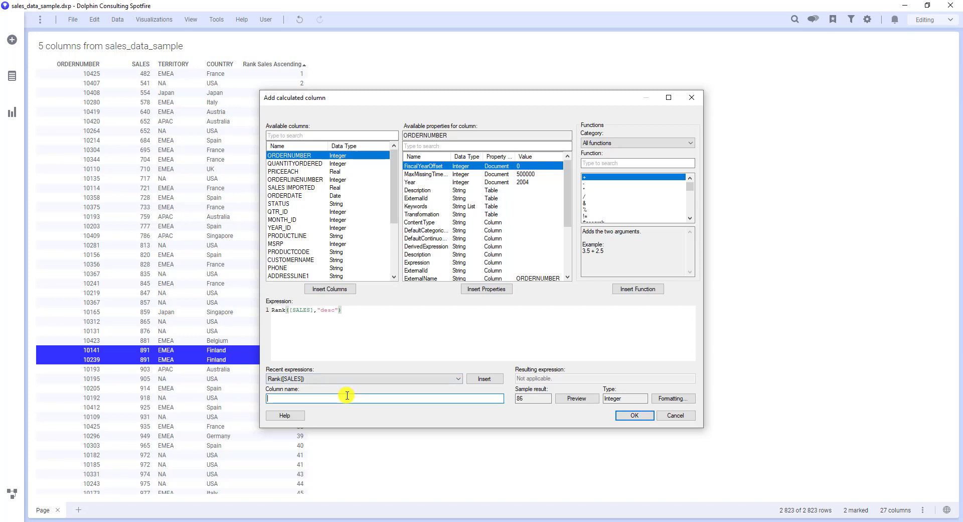
{"action": "type", "text": "Rank Sales Descending"}
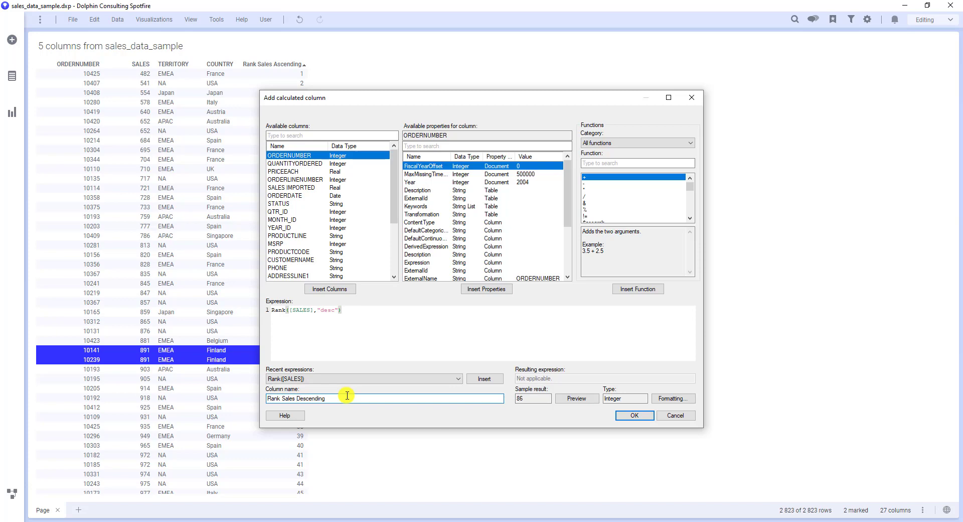
{"action": "left_click", "coordinate": [624, 415]}
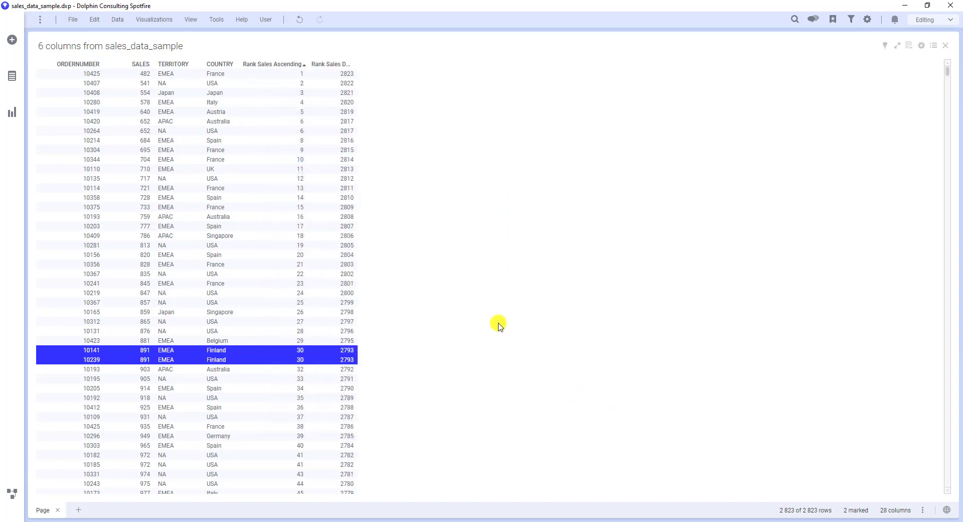
Widen and sort by Rank Sales Descending, then mark the two 9240 orders tied at rank 26
{"action": "left_click_drag", "start_coordinate": [358, 65], "coordinate": [372, 64]}
{"action": "left_click", "coordinate": [364, 64]}
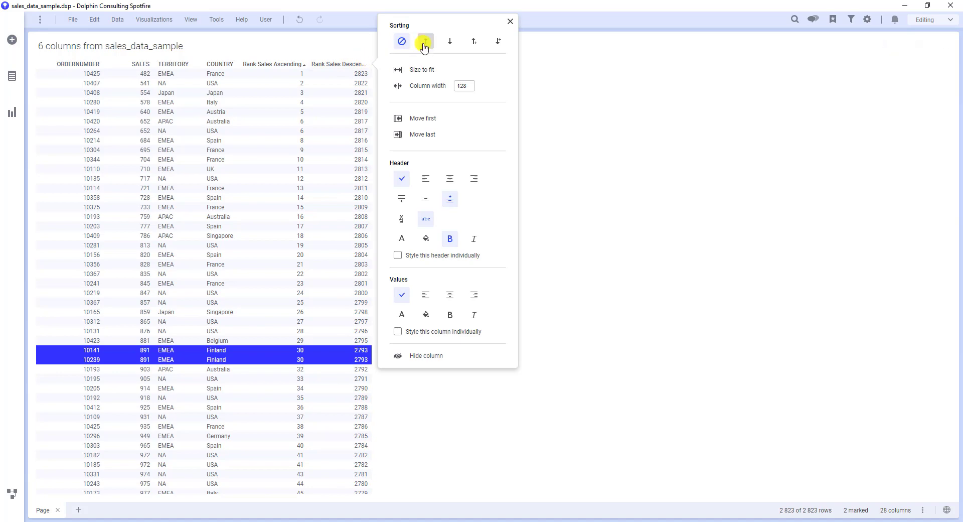
{"action": "left_click", "coordinate": [425, 42]}
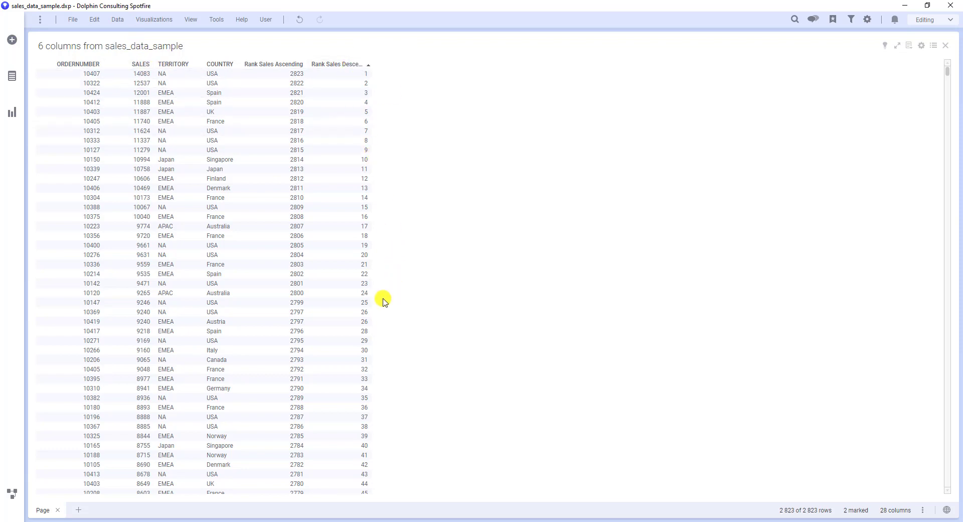
{"action": "left_click_drag", "start_coordinate": [361, 315], "coordinate": [359, 324]}
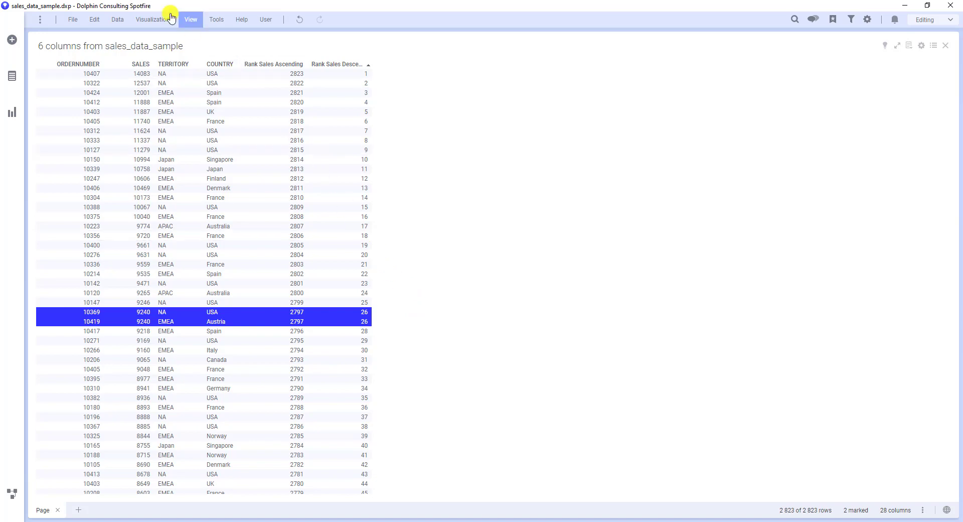
Edit Rank Sales Descending in Column Properties and copy 'ties.method=minimum' from the Rank help
{"action": "left_click", "coordinate": [117, 20]}
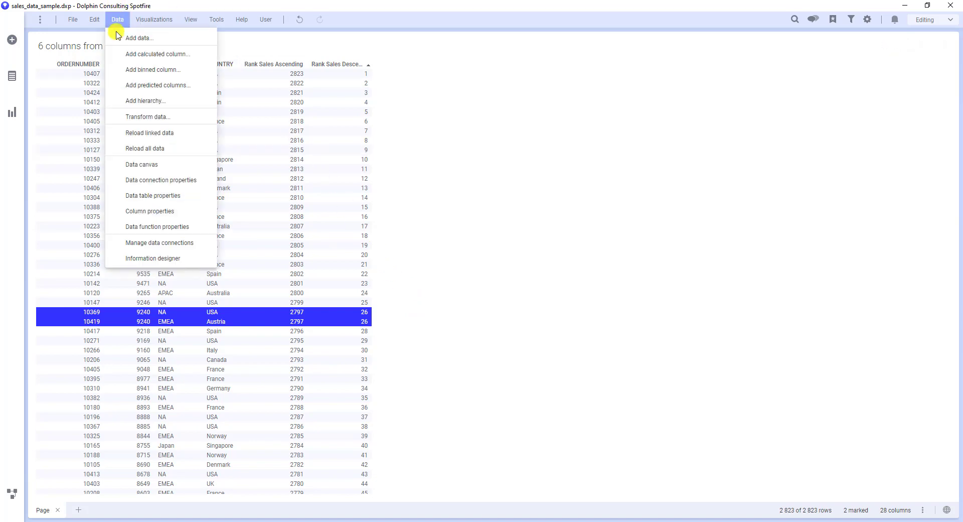
{"action": "left_click", "coordinate": [203, 208]}
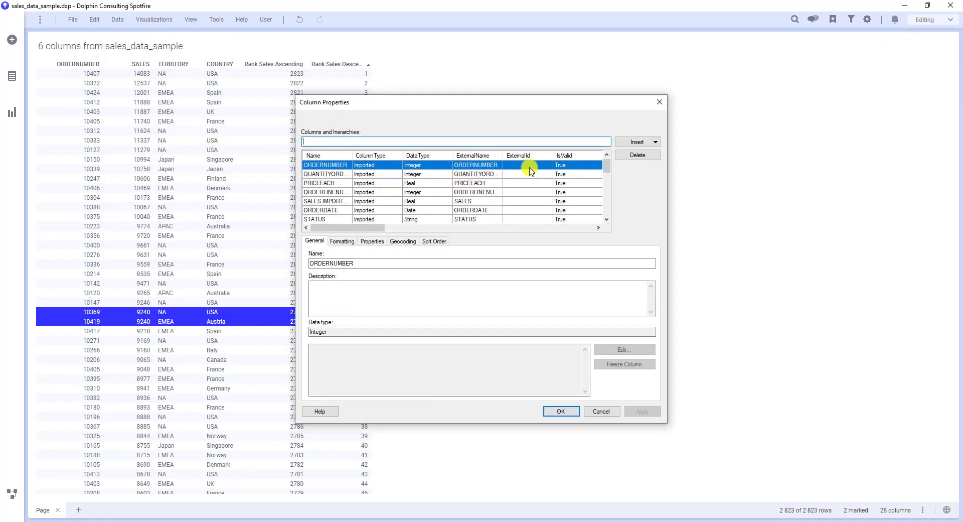
{"action": "left_click_drag", "start_coordinate": [607, 161], "coordinate": [386, 152]}
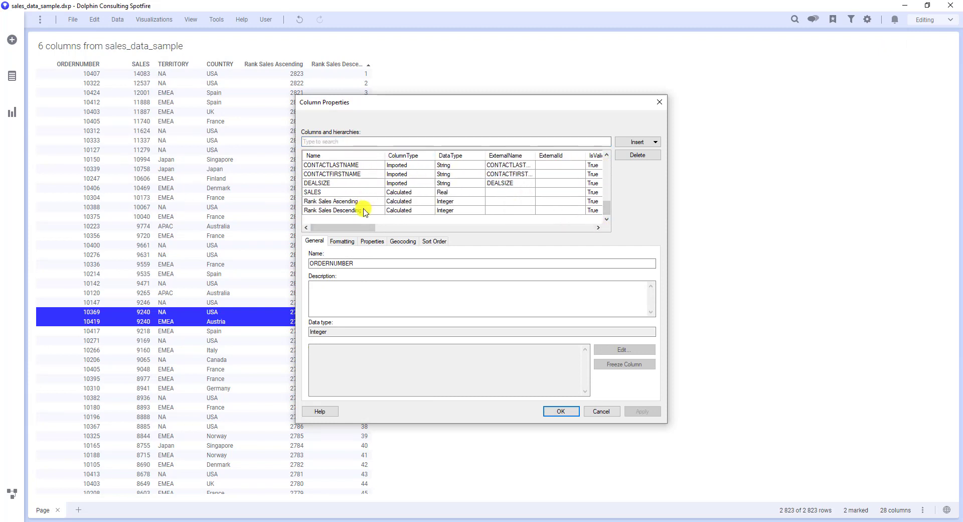
{"action": "left_click", "coordinate": [360, 210]}
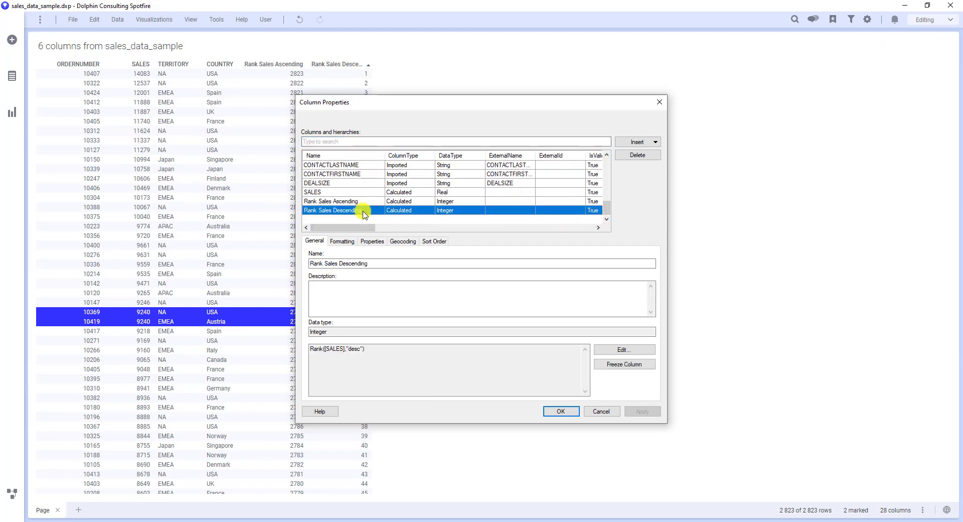
{"action": "left_click", "coordinate": [602, 349]}
{"action": "left_click", "coordinate": [642, 164]}
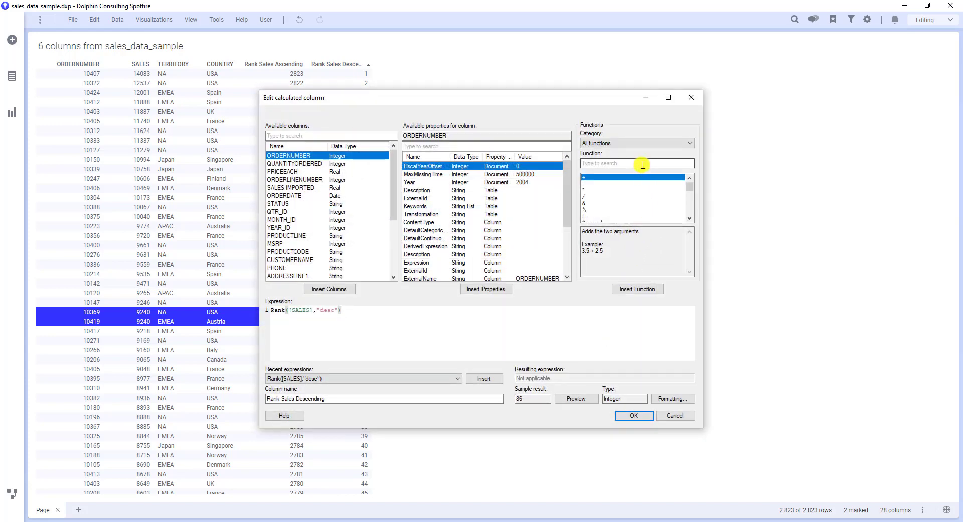
{"action": "type", "text": "rank"}
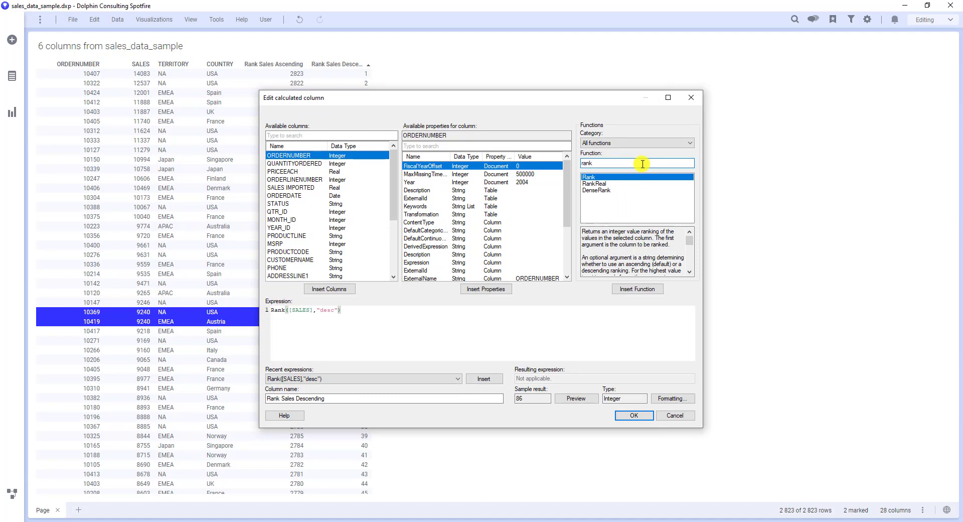
{"action": "left_click", "coordinate": [689, 275]}
{"action": "left_click", "coordinate": [690, 275]}
{"action": "left_click", "coordinate": [689, 275]}
{"action": "left_click", "coordinate": [689, 275]}
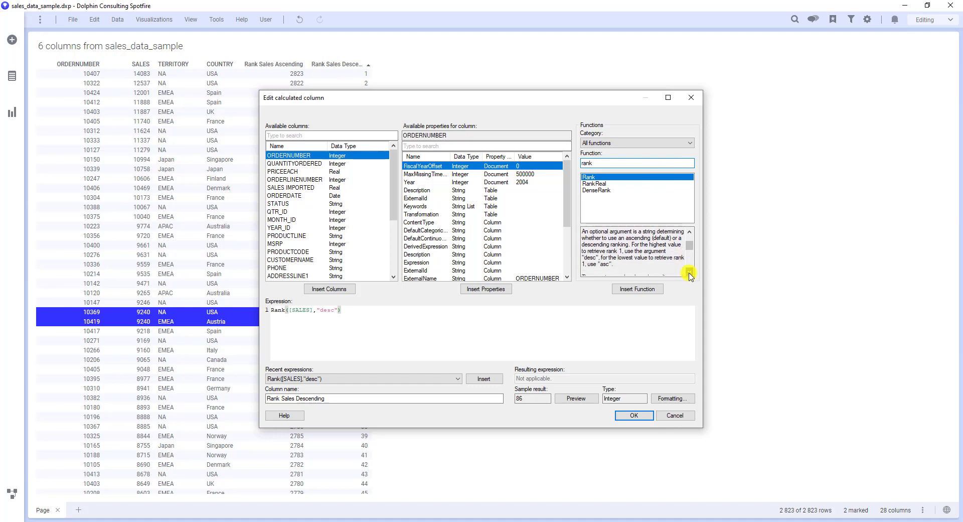
{"action": "left_click", "coordinate": [690, 275]}
{"action": "left_click", "coordinate": [689, 275]}
{"action": "left_click", "coordinate": [690, 275]}
{"action": "left_click", "coordinate": [689, 275]}
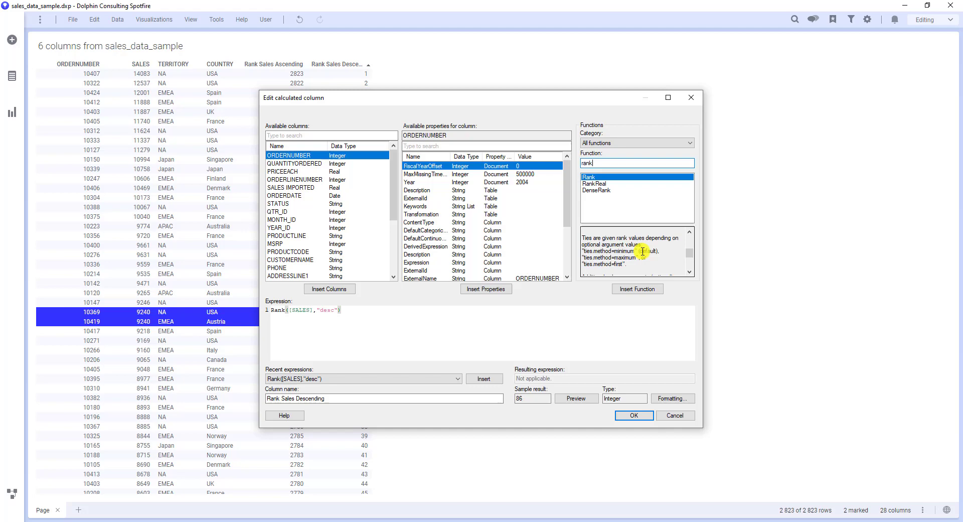
{"action": "left_click_drag", "start_coordinate": [638, 251], "coordinate": [562, 249]}
{"action": "key", "text": "ctrl+c"}
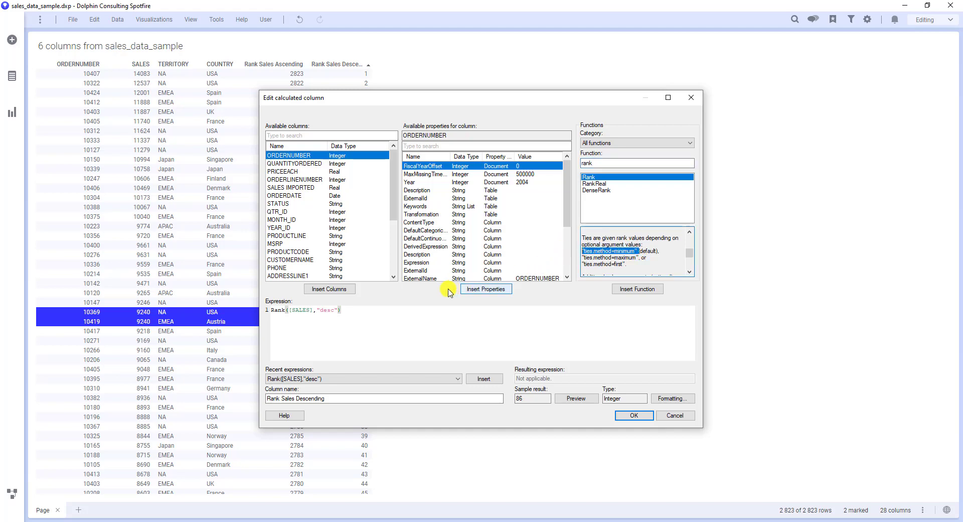
Change the formula to Rank([SALES],"desc","ties.method=minimum") and rename it Rank Sales Descending Ties Minimum
{"action": "left_click", "coordinate": [340, 309]}
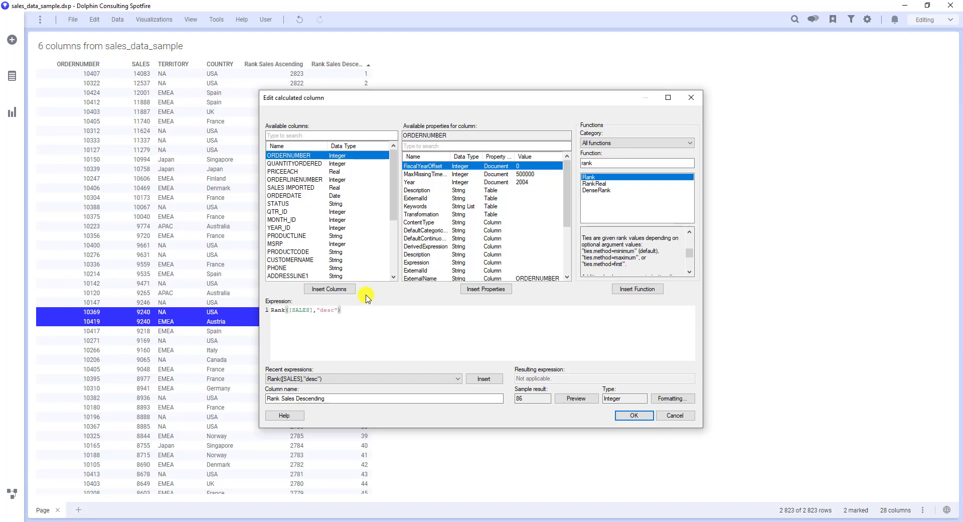
{"action": "key", "text": "Left"}
{"action": "type", "text": ","}
{"action": "key", "text": "ctrl+v"}
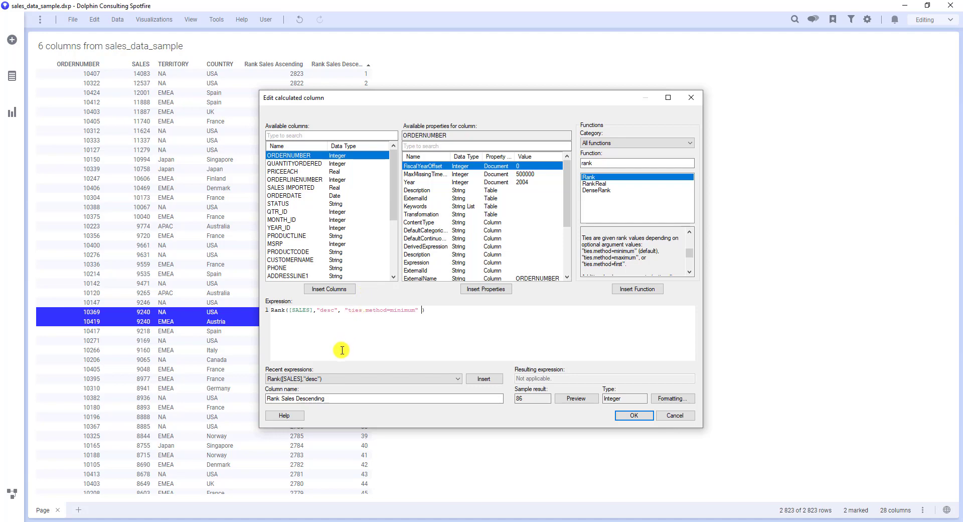
{"action": "left_click", "coordinate": [346, 398]}
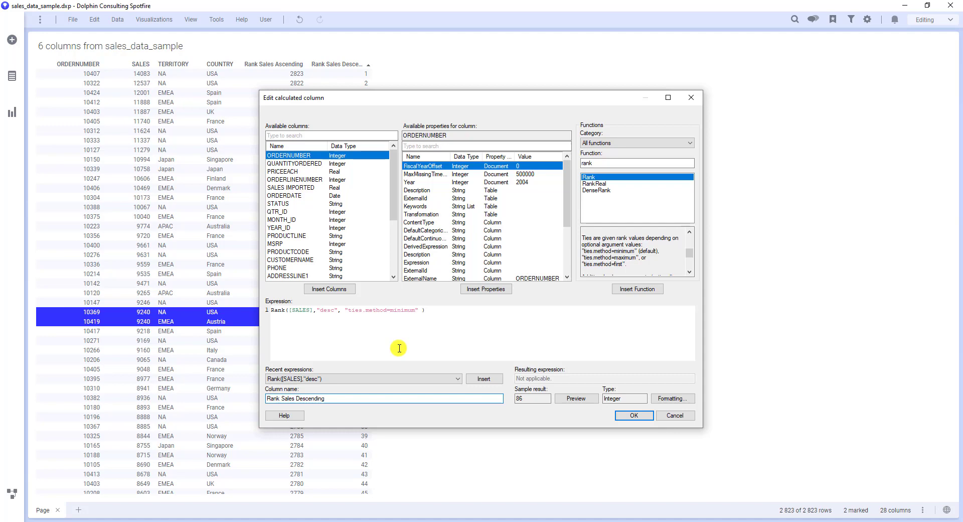
{"action": "type", "text": "Ties Minimum"}
{"action": "left_click", "coordinate": [622, 415]}
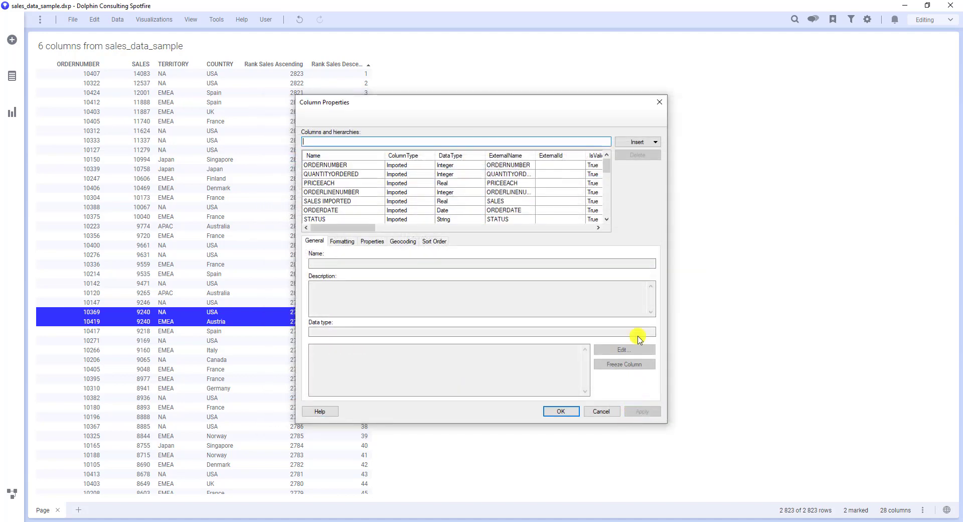
Select the Ties Minimum column and copy its formula for reuse
{"action": "left_click", "coordinate": [648, 144]}
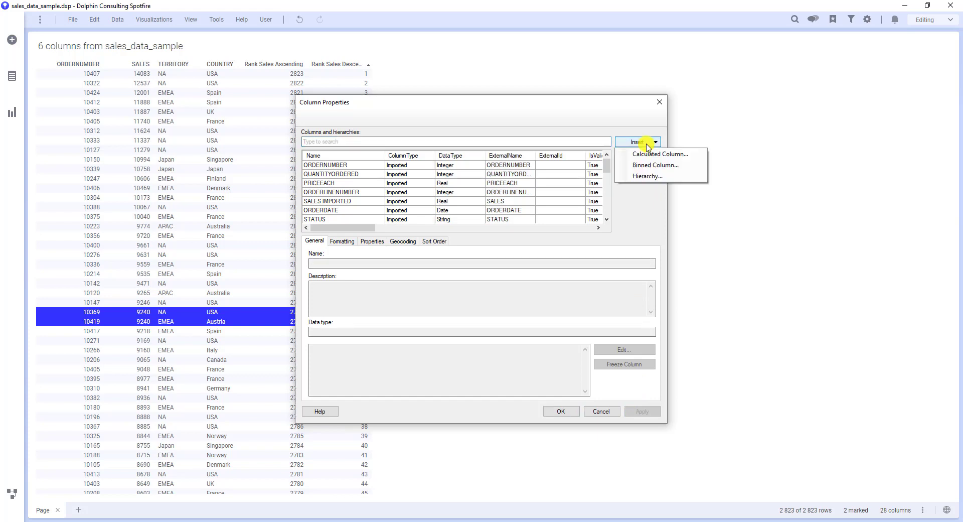
{"action": "left_click", "coordinate": [608, 170]}
{"action": "left_click_drag", "start_coordinate": [608, 171], "coordinate": [621, 229]}
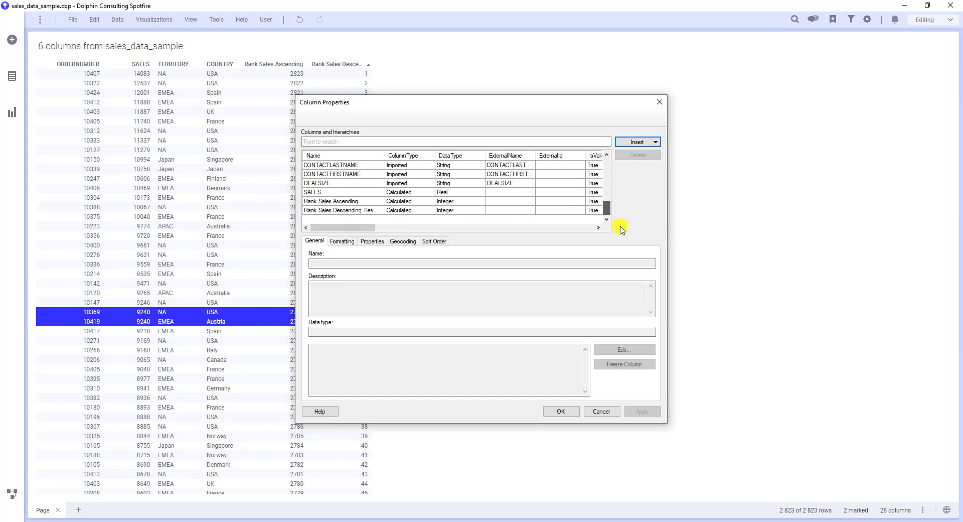
{"action": "left_click", "coordinate": [453, 211]}
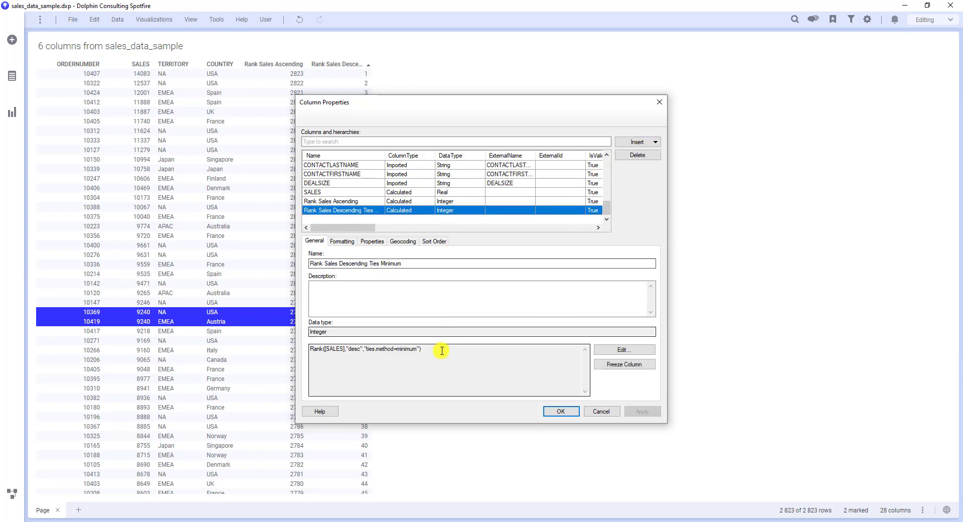
{"action": "left_click_drag", "start_coordinate": [436, 349], "coordinate": [310, 349]}
{"action": "key", "text": "ctrl+c"}
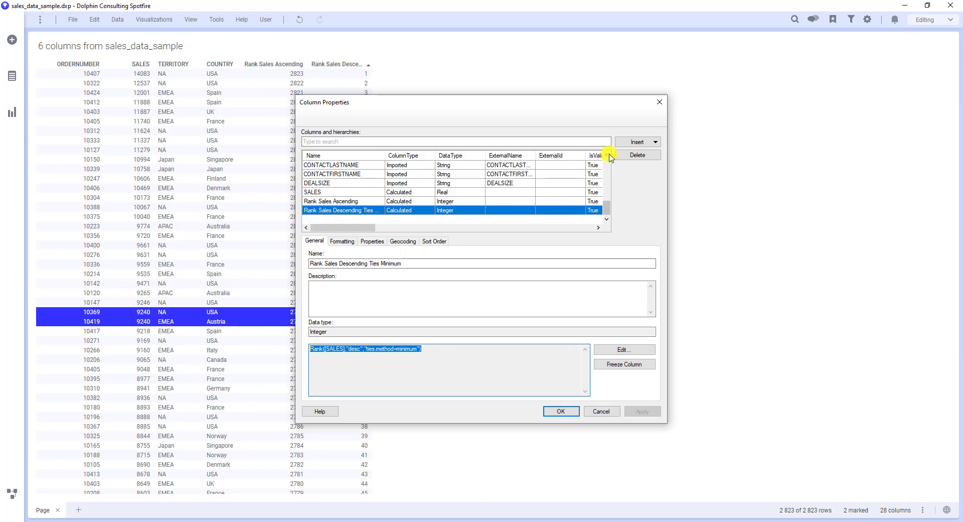
{"action": "left_click", "coordinate": [638, 143]}
Add 'Rank Sales Descending Ties Maximum' from the pasted formula with minimum changed to maximum
{"action": "left_click", "coordinate": [640, 155]}
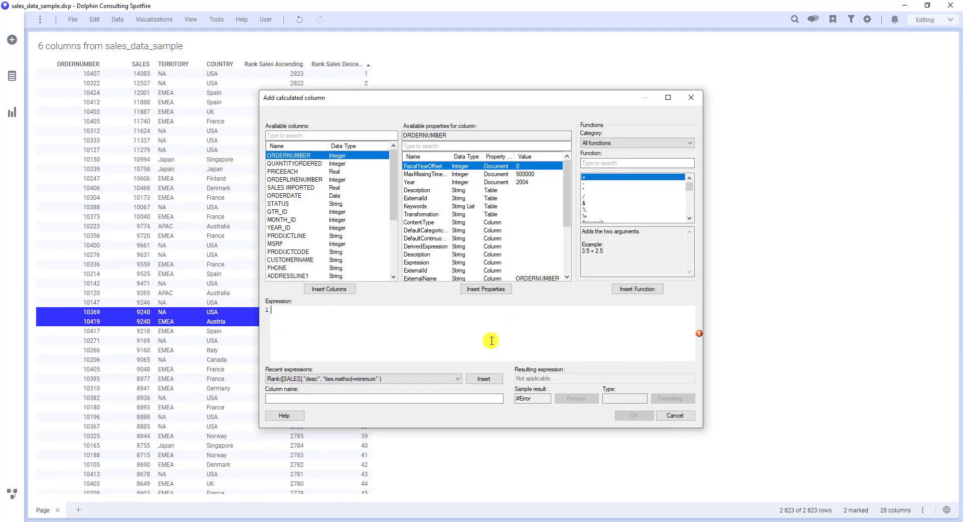
{"action": "key", "text": "ctrl+v"}
{"action": "double_click", "coordinate": [404, 312]}
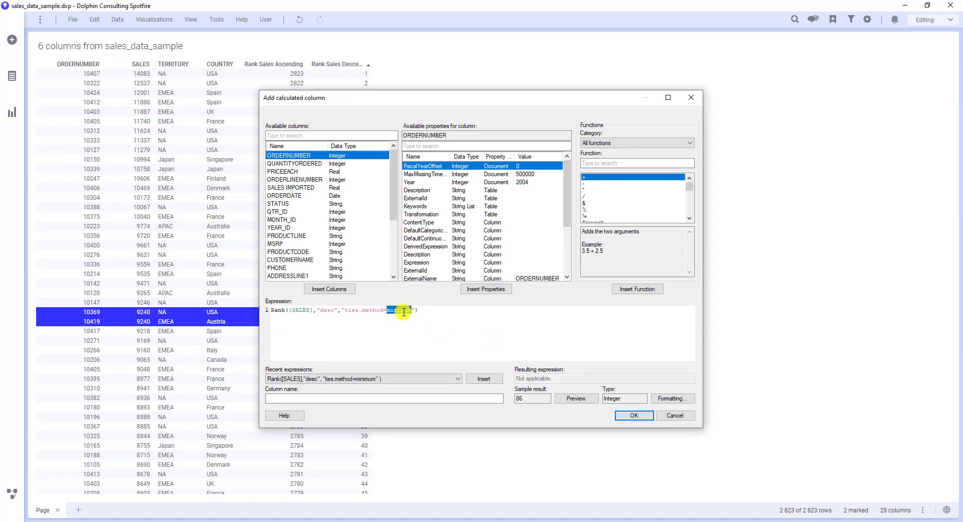
{"action": "type", "text": "maximum"}
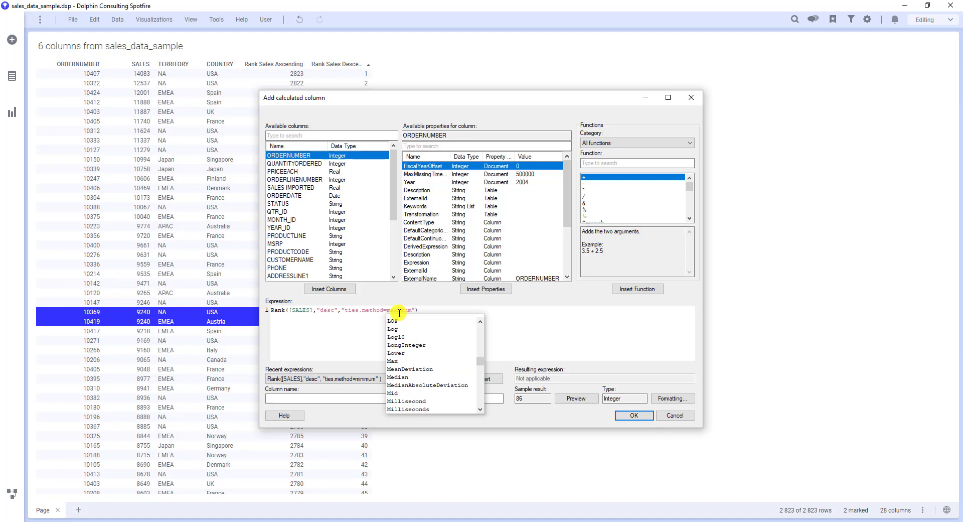
{"action": "left_click", "coordinate": [339, 396]}
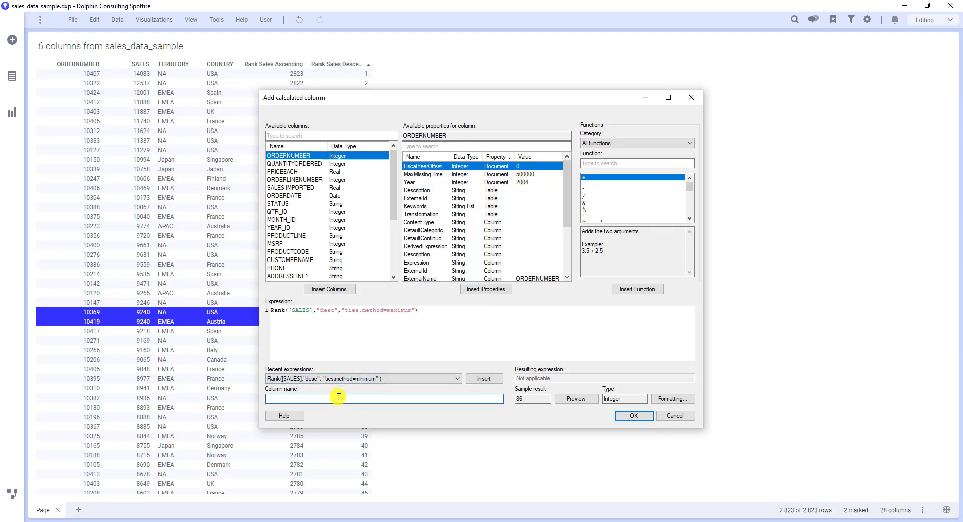
{"action": "type", "text": "Rank Sales Descending Ties Maximum"}
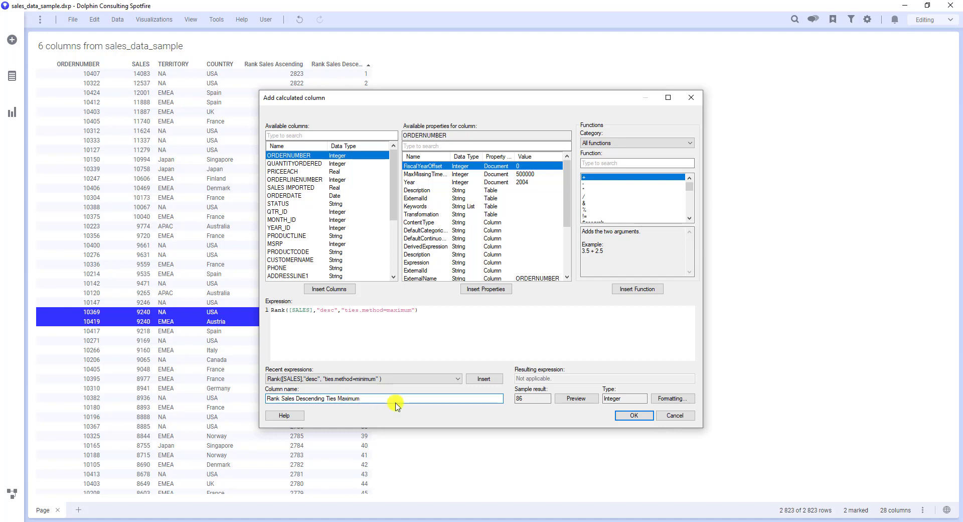
{"action": "left_click", "coordinate": [627, 415]}
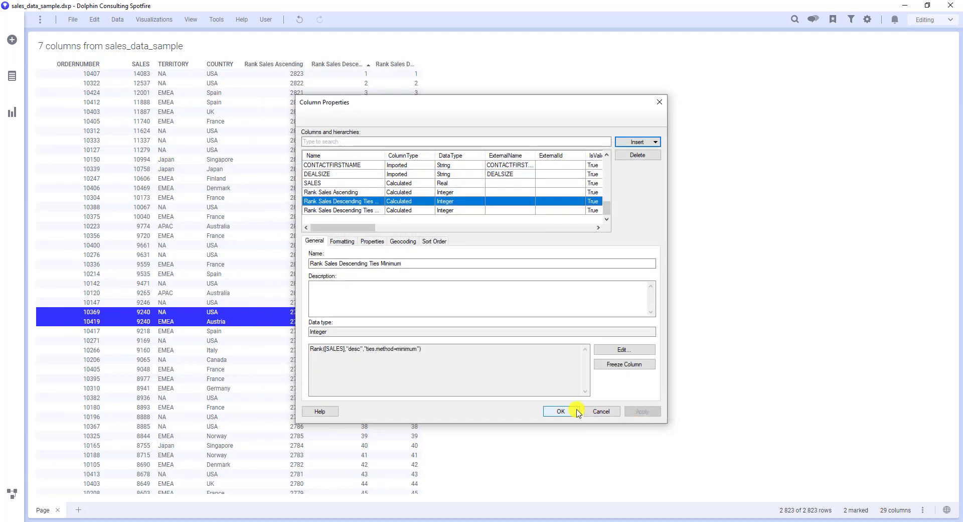
{"action": "left_click", "coordinate": [561, 411]}
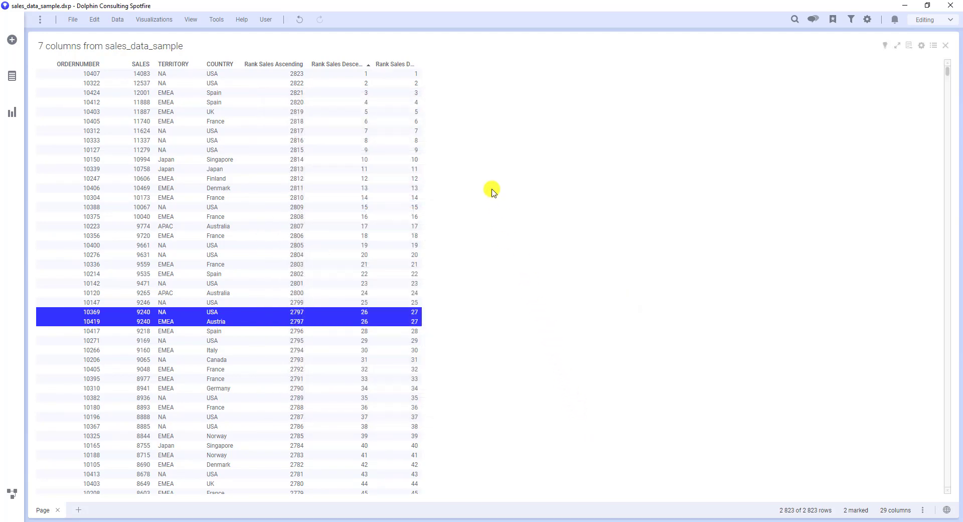
Resize the table columns to fit so the Ties Minimum and Ties Maximum headers are fully readable
{"action": "right_click", "coordinate": [413, 66]}
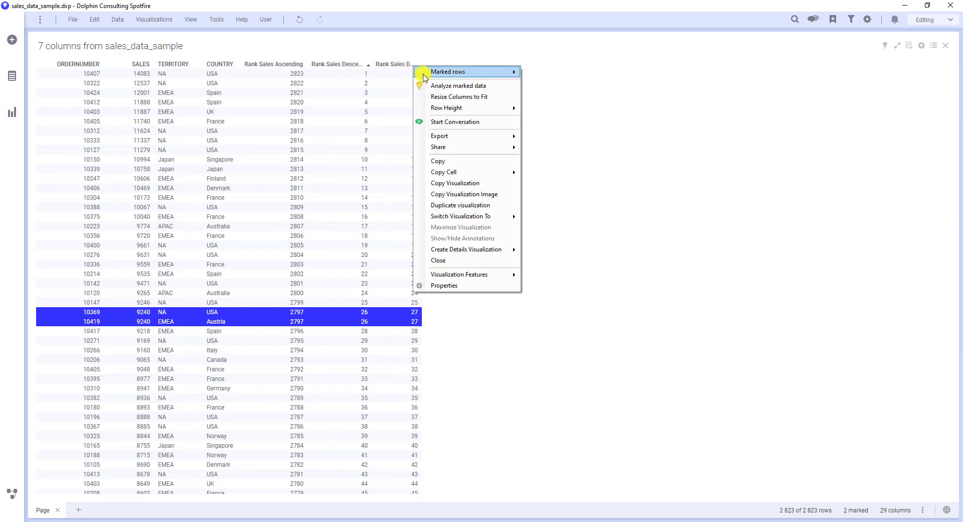
{"action": "left_click", "coordinate": [434, 98]}
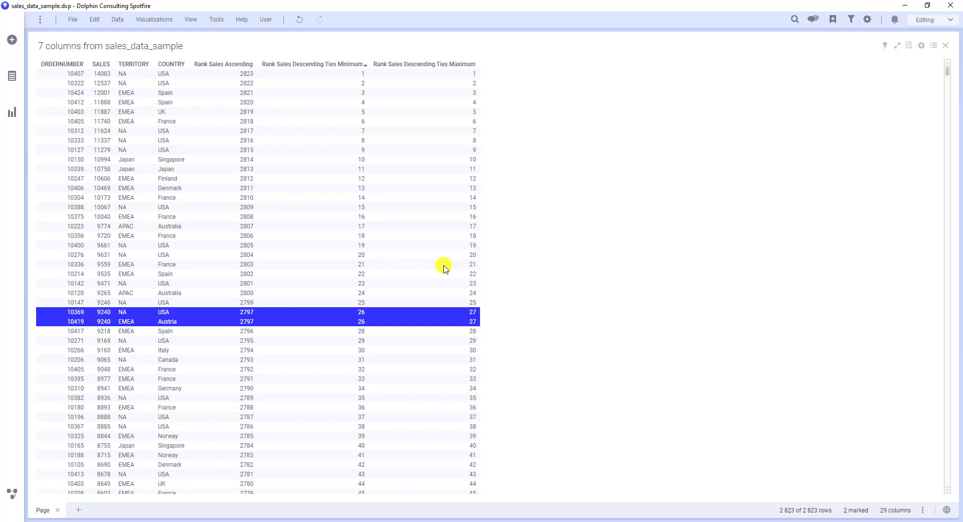
{"action": "left_click", "coordinate": [119, 20]}
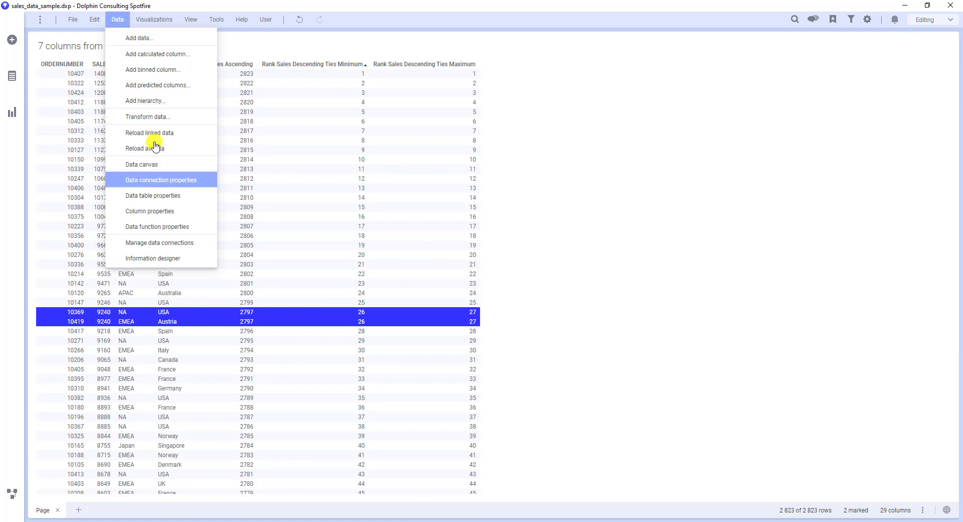
Add 'Rank Sales Descending Ties First' reusing the ties formula with maximum replaced by first
{"action": "left_click", "coordinate": [167, 55]}
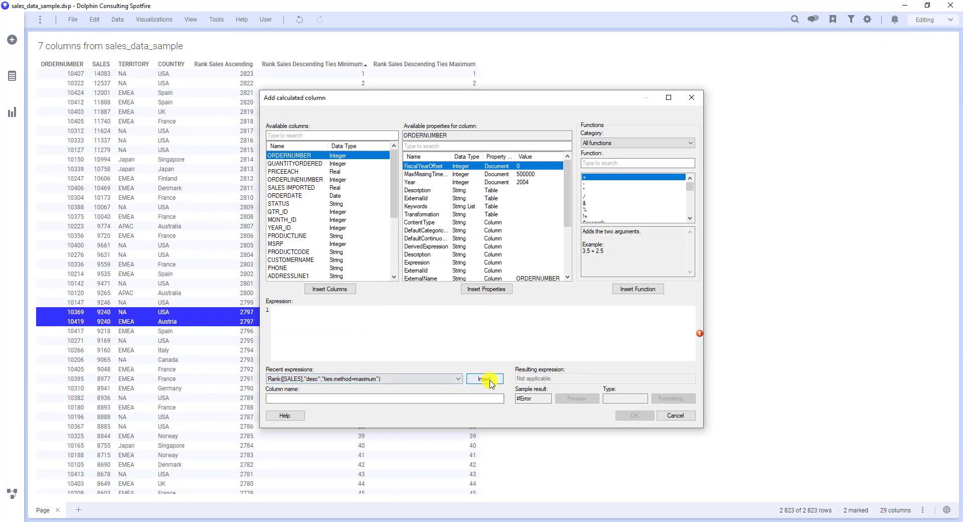
{"action": "left_click", "coordinate": [485, 379]}
{"action": "double_click", "coordinate": [403, 310]}
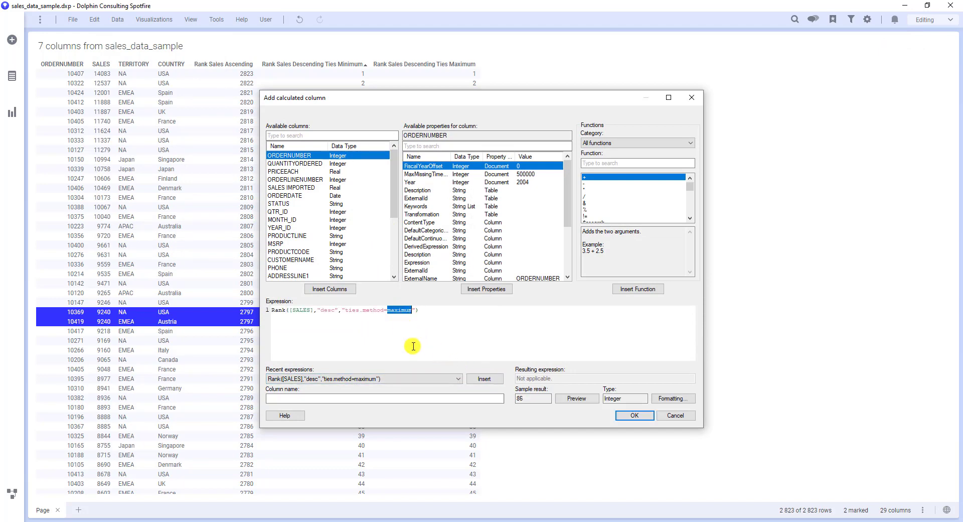
{"action": "type", "text": "first"}
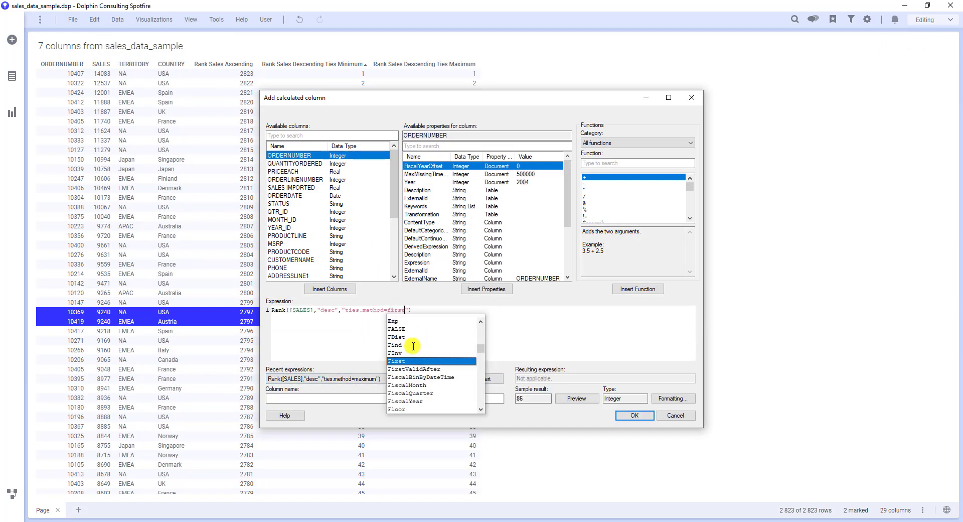
{"action": "left_click", "coordinate": [355, 343]}
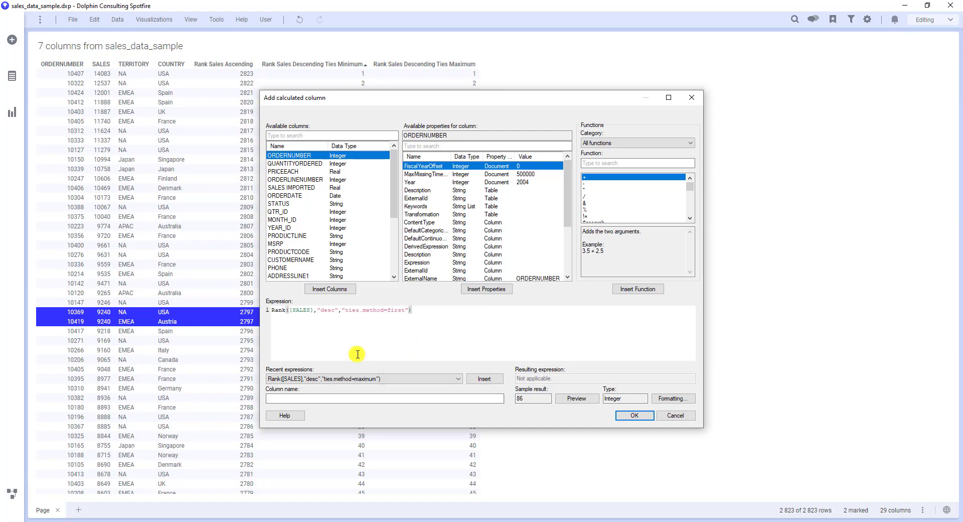
{"action": "left_click", "coordinate": [356, 398]}
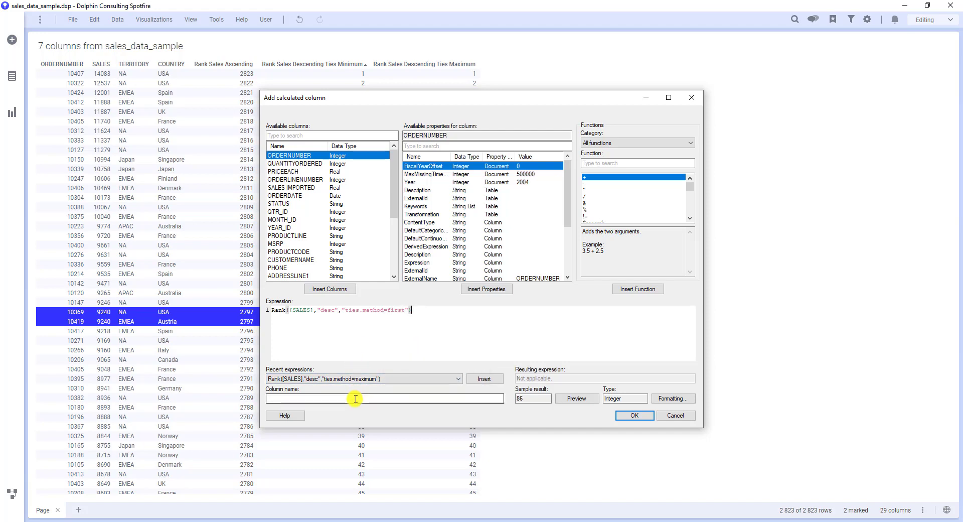
{"action": "left_click", "coordinate": [356, 398]}
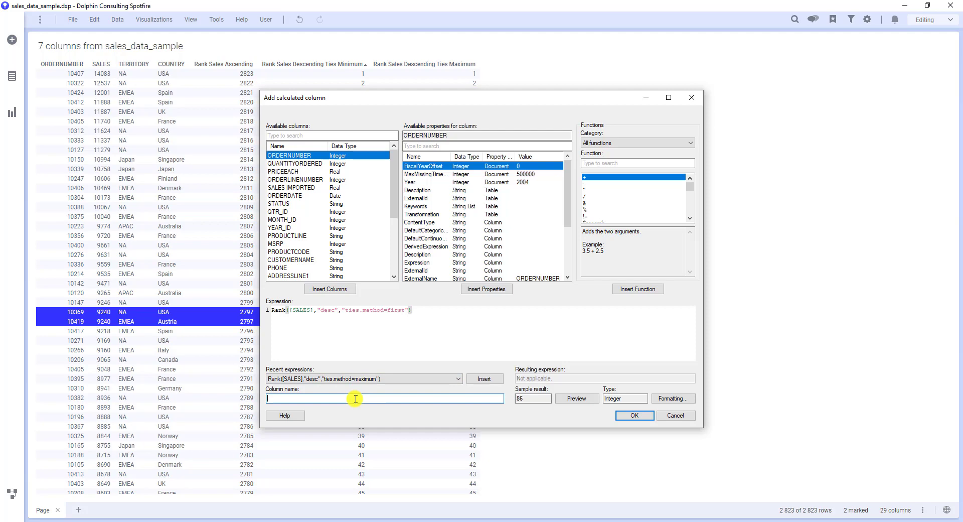
{"action": "type", "text": "Rank Sales Descending Ties First"}
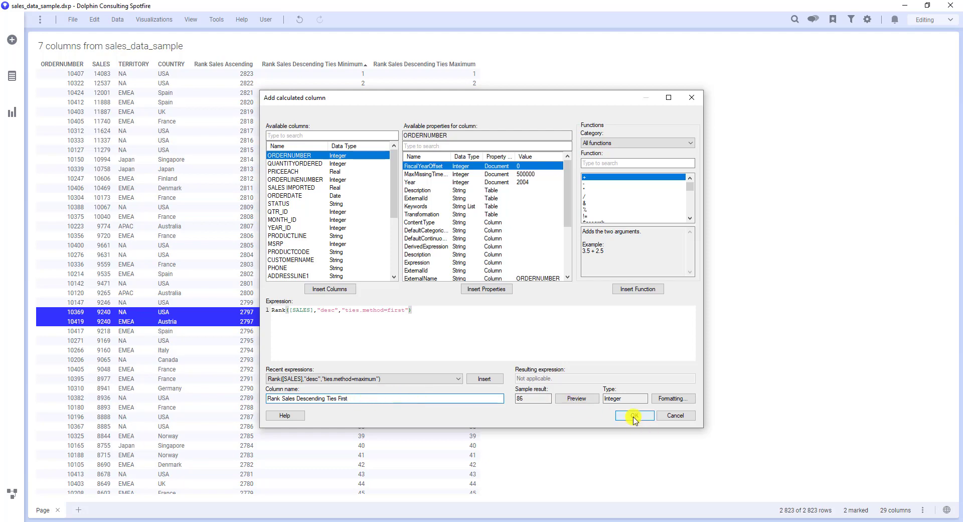
{"action": "left_click", "coordinate": [634, 416]}
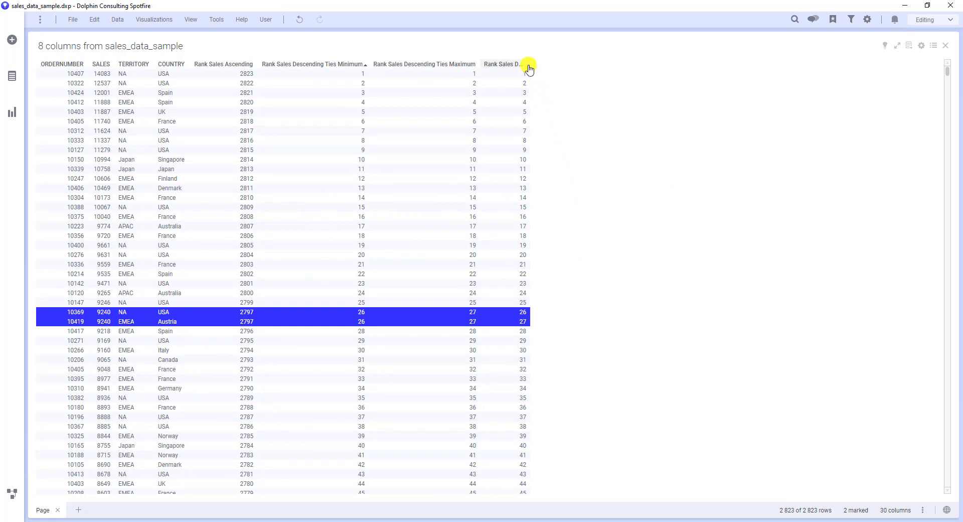
Widen the Rank Sales Descending Ties First column header, then undo once
{"action": "left_click_drag", "start_coordinate": [531, 69], "coordinate": [548, 67]}
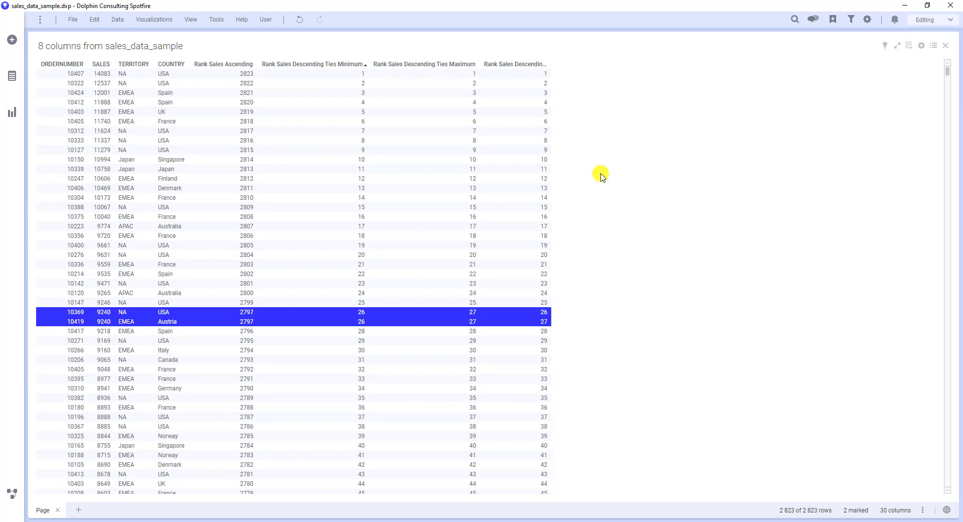
{"action": "key", "text": "ctrl+z"}
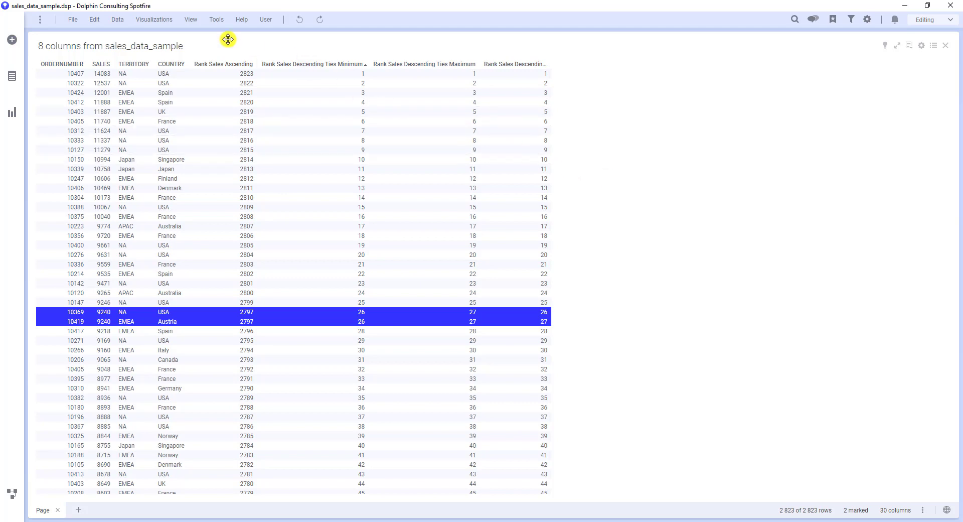
Add a calculated column 'Rank Real Descending' starting RankReal([SALES],"DESC", as its expression
{"action": "left_click", "coordinate": [120, 23]}
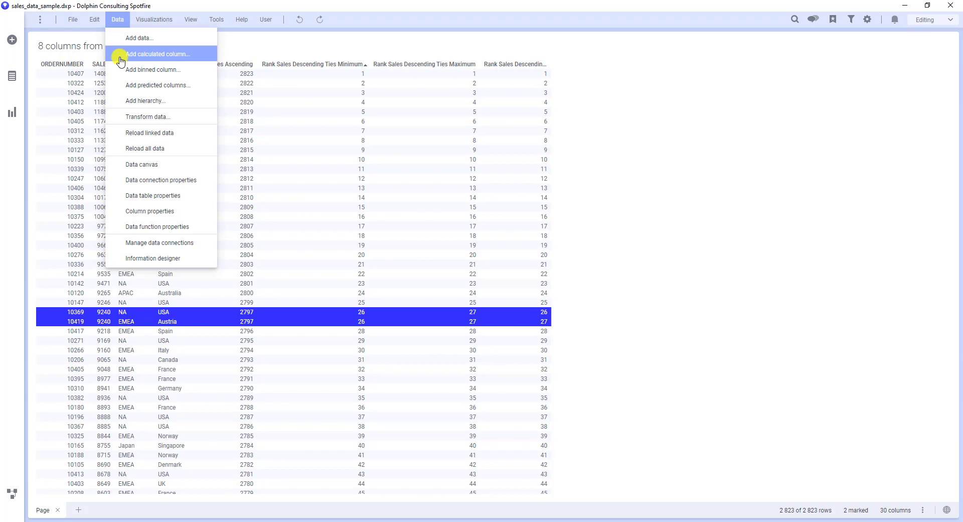
{"action": "left_click", "coordinate": [121, 60]}
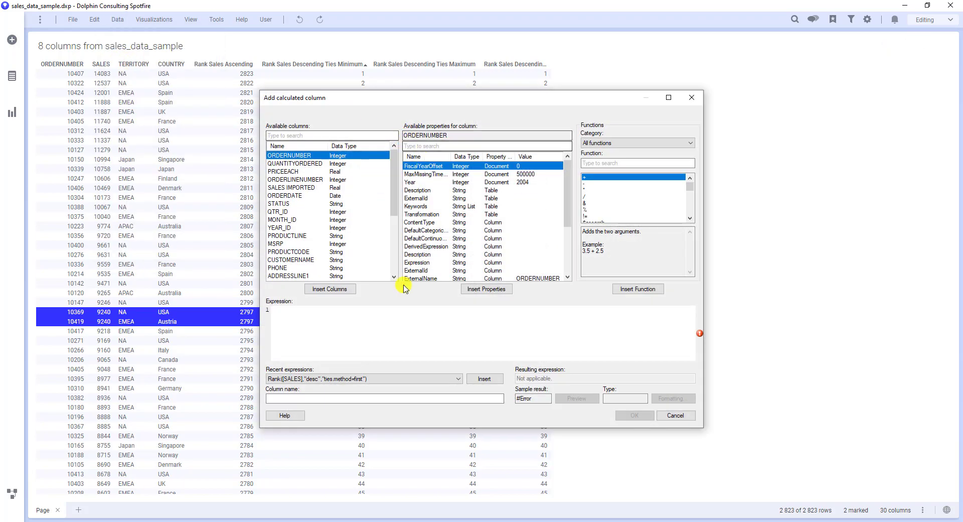
{"action": "left_click", "coordinate": [365, 398]}
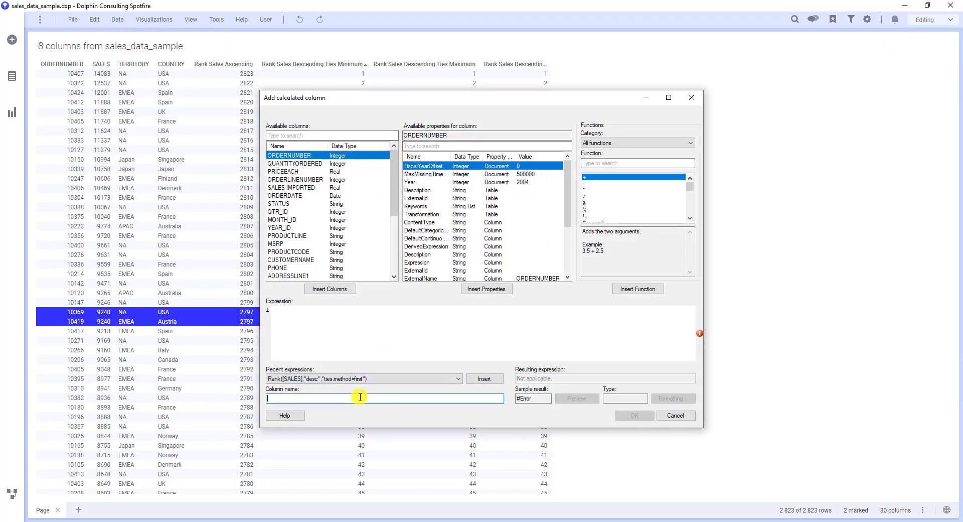
{"action": "type", "text": "Rank Real Descending"}
{"action": "left_click", "coordinate": [387, 336]}
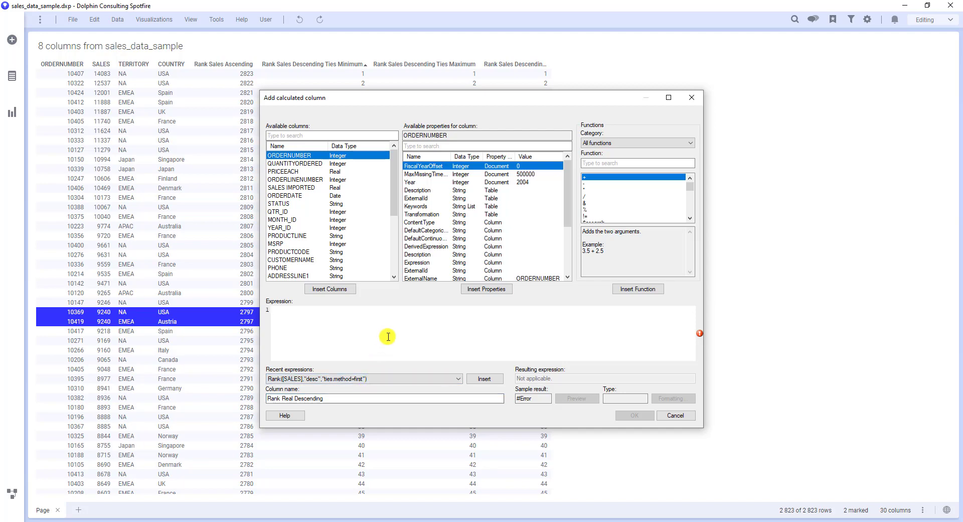
{"action": "type", "text": "RankRe"}
{"action": "key", "text": "Return"}
{"action": "type", "text": "["}
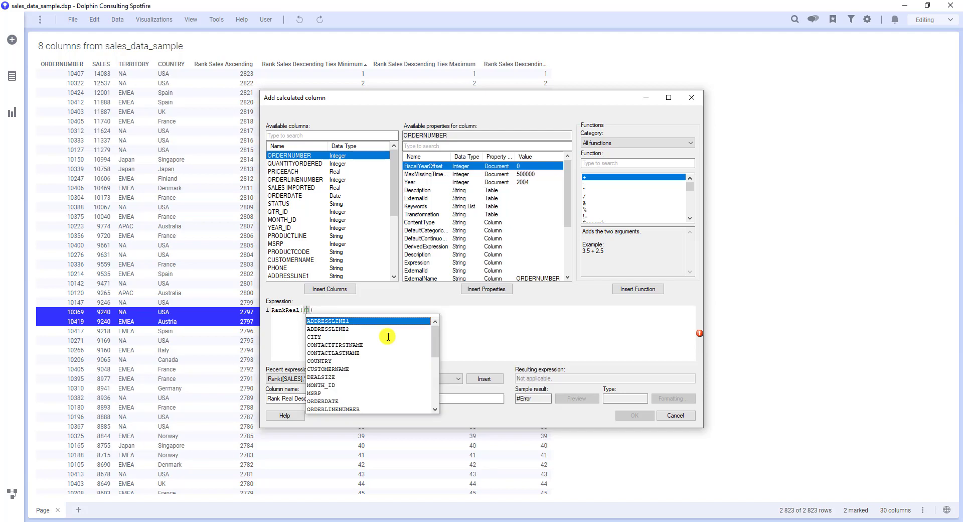
{"action": "type", "text": "sa"}
{"action": "key", "text": "Return"}
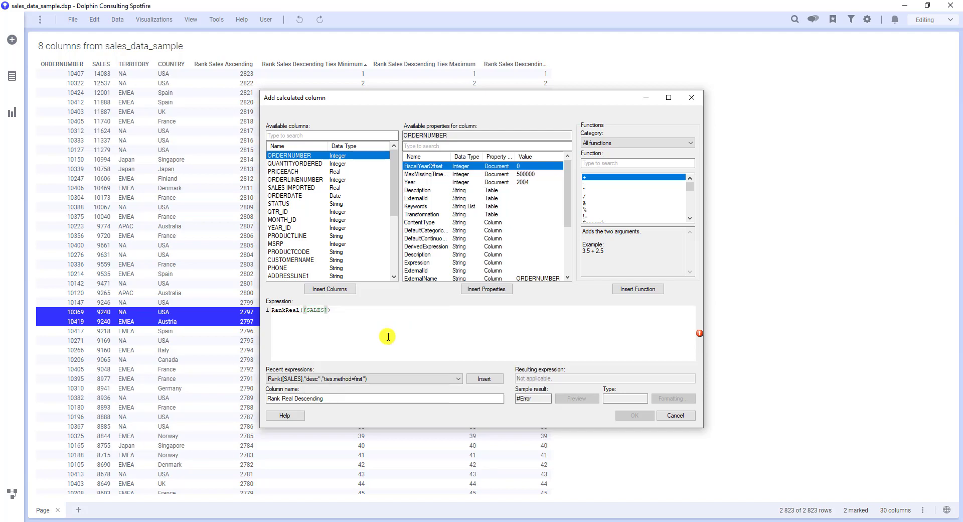
{"action": "type", "text": ","}
{"action": "type", "text": "\"\""}
{"action": "type", "text": "DESC"}
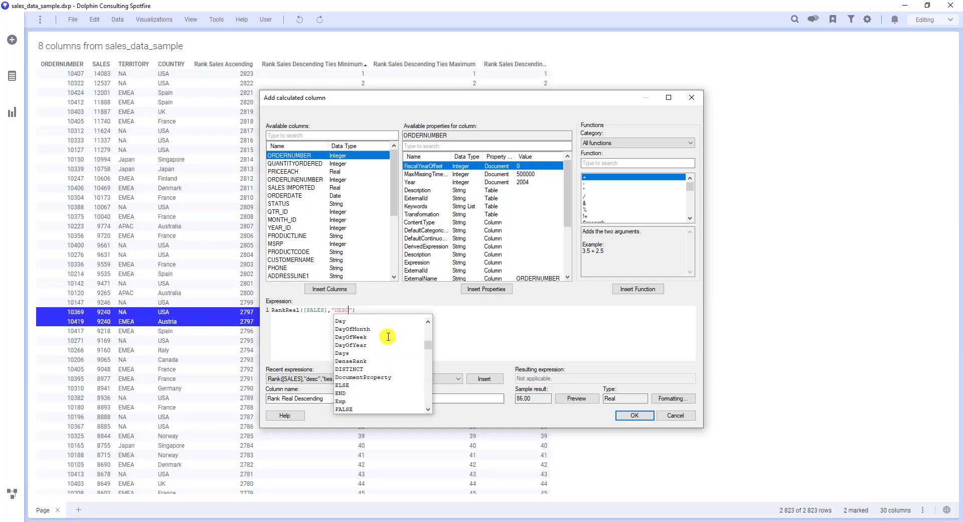
{"action": "key", "text": "Right"}
{"action": "type", "text": ","}
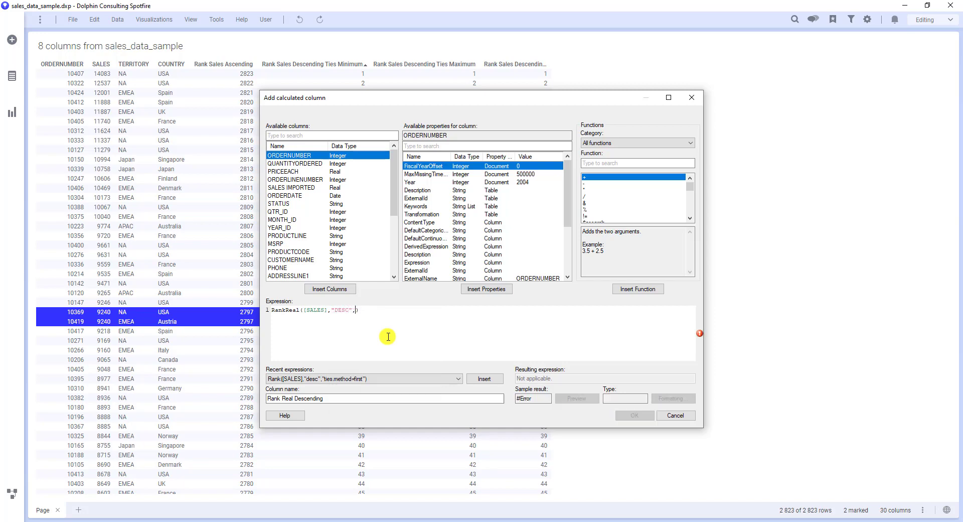
Complete the expression with "ties.method=average" from the RankReal reference and create the column
{"action": "left_click", "coordinate": [632, 163]}
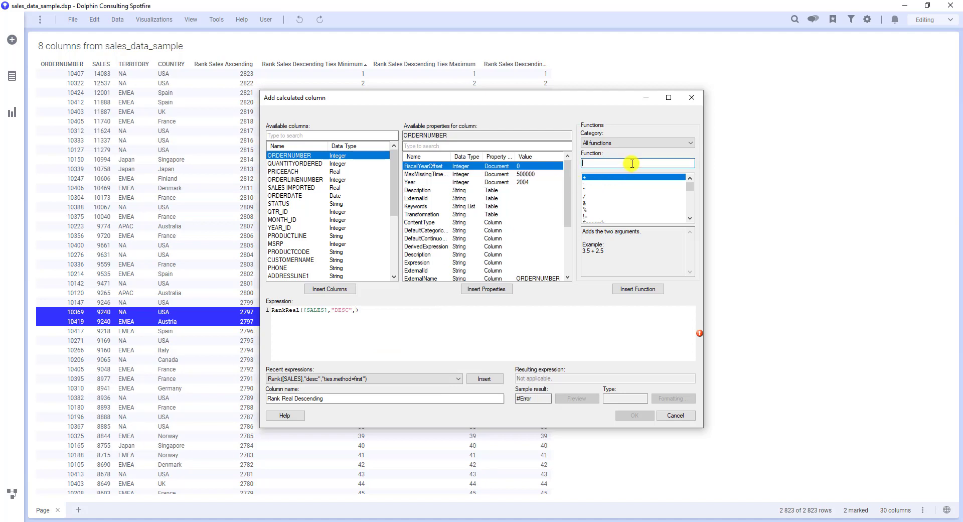
{"action": "type", "text": "rankr"}
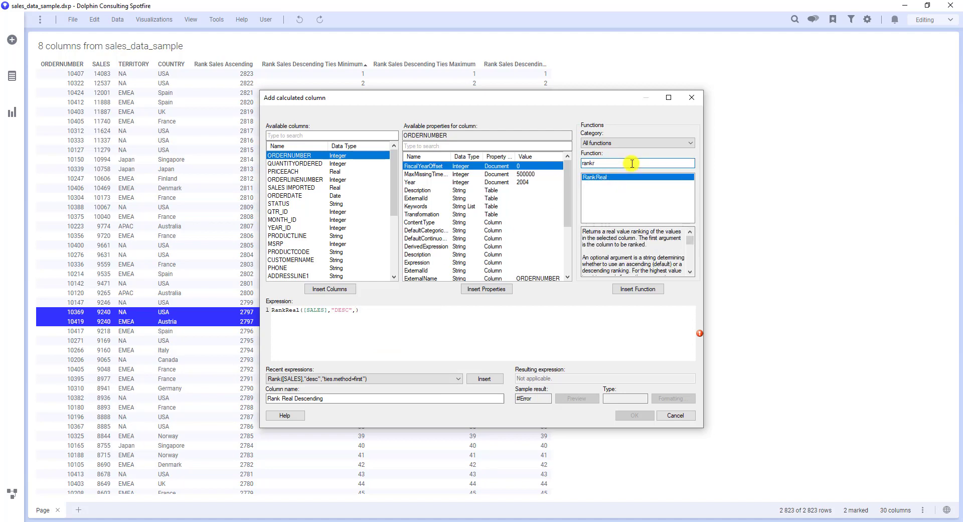
{"action": "scroll", "coordinate": [648, 233], "scroll_direction": "down", "scroll_amount": 3}
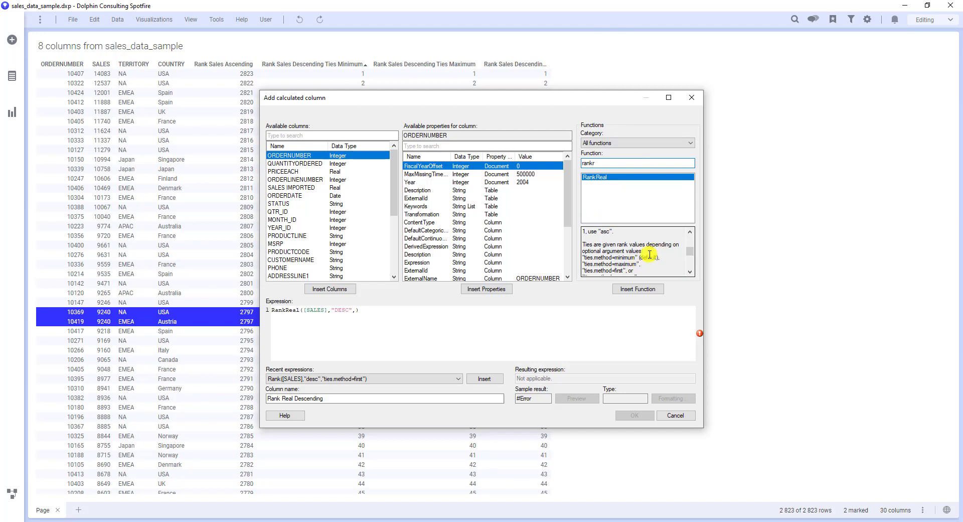
{"action": "scroll", "coordinate": [648, 255], "scroll_direction": "down", "scroll_amount": 1}
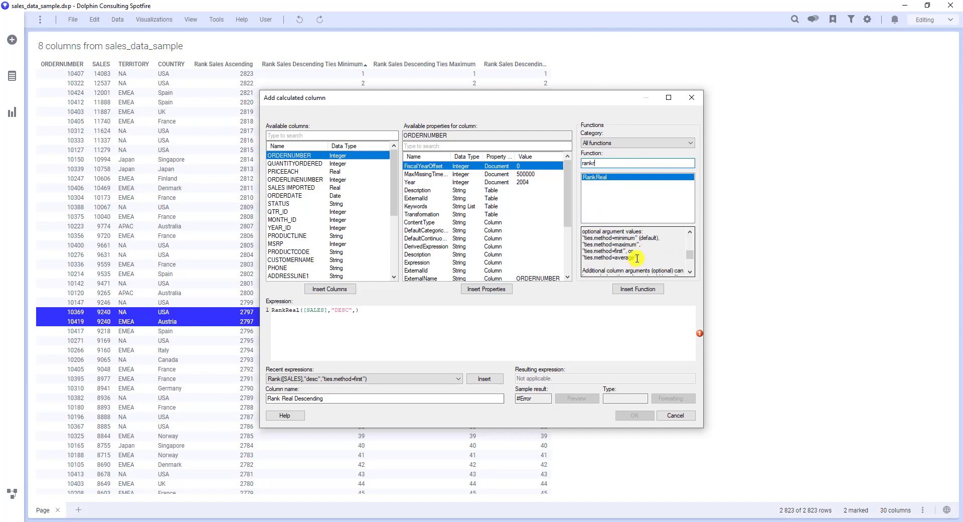
{"action": "left_click_drag", "start_coordinate": [637, 258], "coordinate": [582, 257]}
{"action": "key", "text": "ctrl+c"}
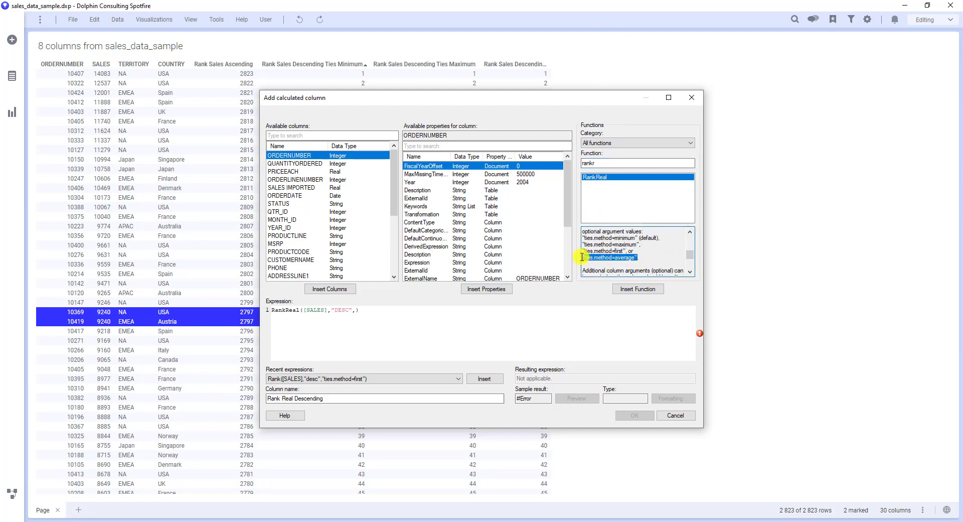
{"action": "left_click", "coordinate": [355, 310]}
{"action": "key", "text": "ctrl+v"}
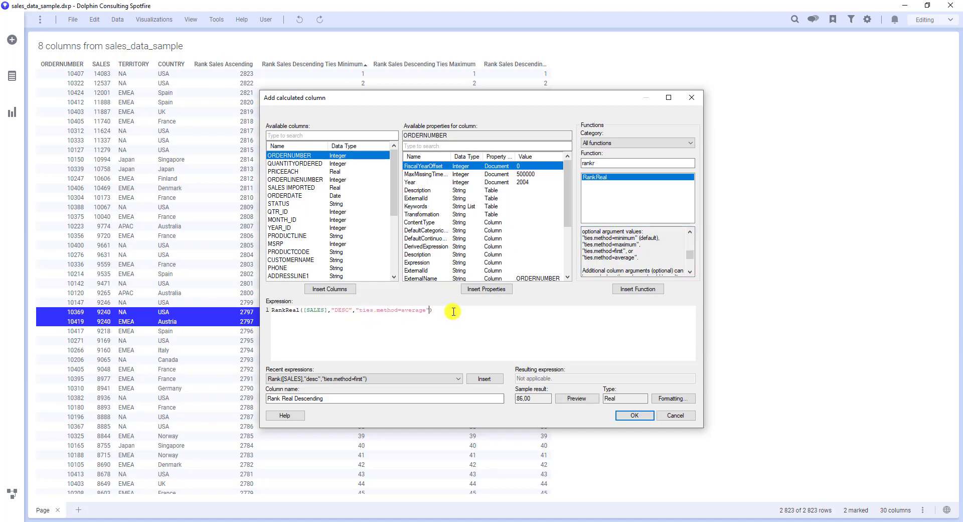
{"action": "left_click", "coordinate": [462, 336]}
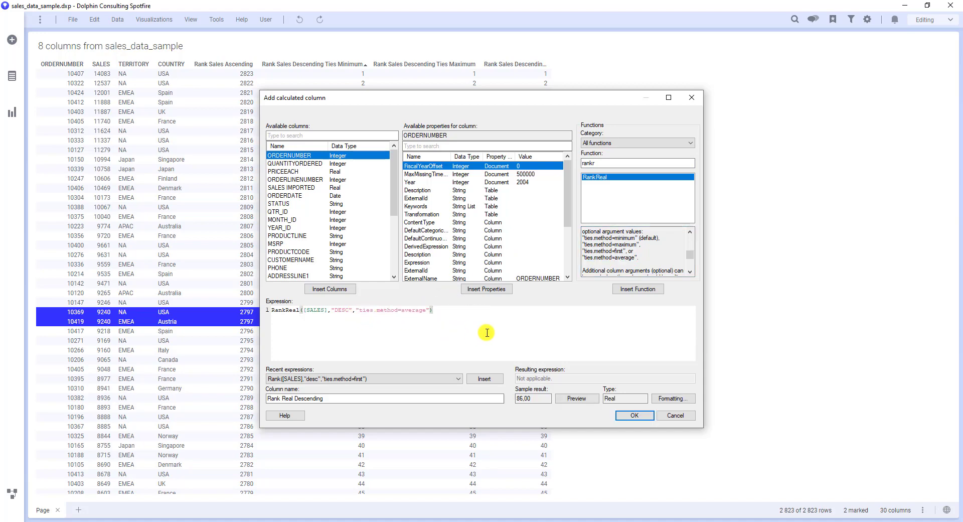
{"action": "left_click", "coordinate": [634, 415]}
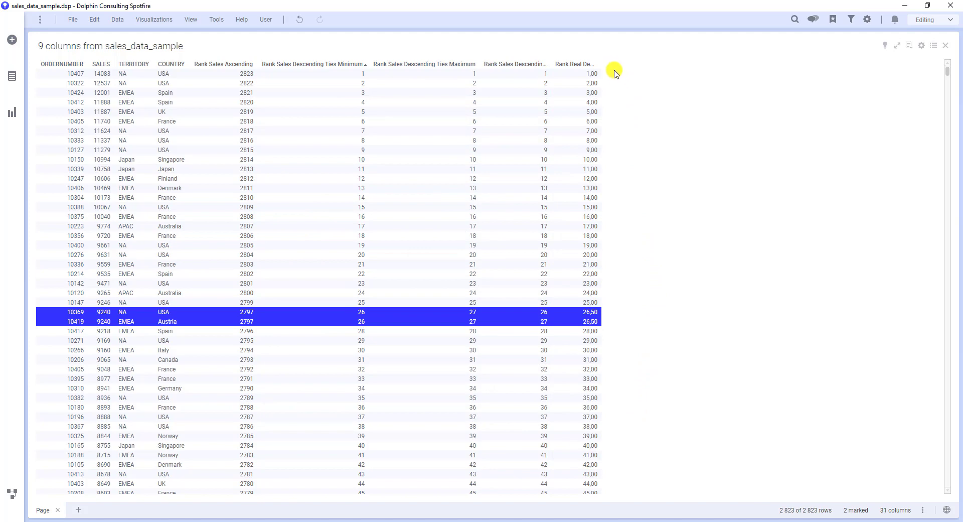
Widen the Rank Real Descending column to show its full header and decimal ranks like 26,50
{"action": "left_click_drag", "start_coordinate": [601, 64], "coordinate": [634, 65]}
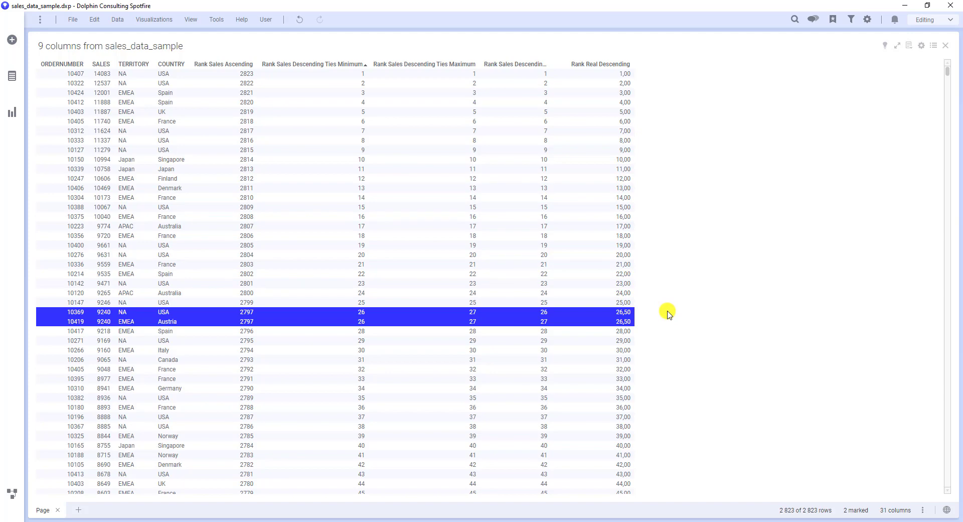
Create the calculated column 'DenseRank Descending' with expression DenseRank([SALES],"desc")
{"action": "left_click", "coordinate": [111, 20]}
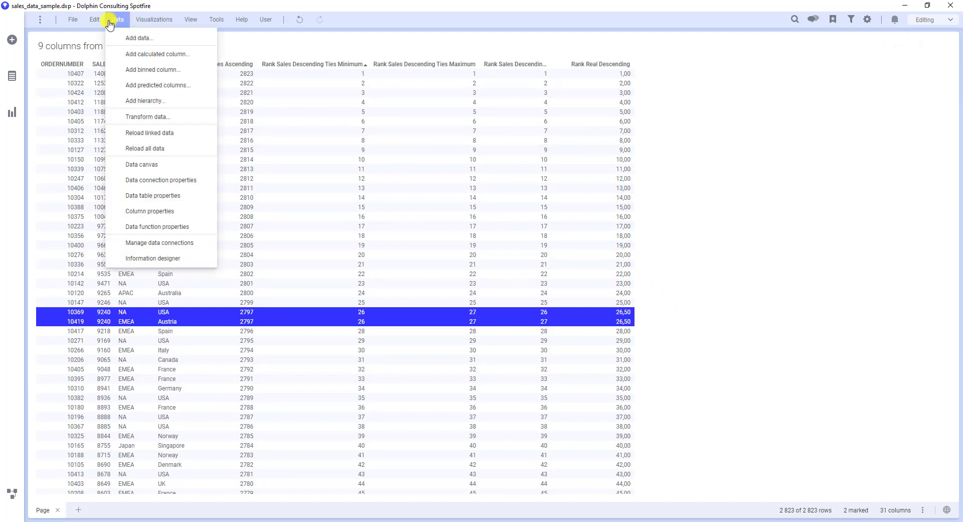
{"action": "left_click", "coordinate": [131, 54]}
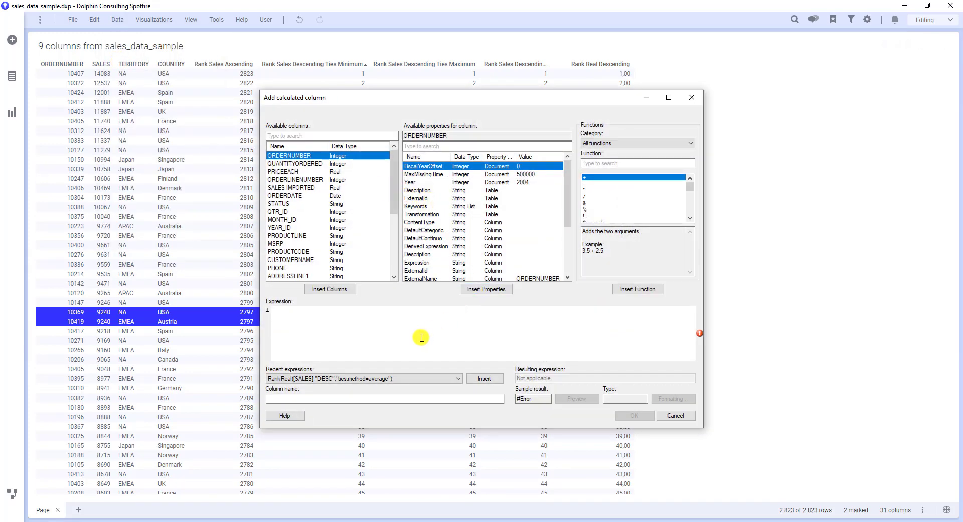
{"action": "type", "text": "Dense"}
{"action": "key", "text": "Return"}
{"action": "type", "text": "[SA"}
{"action": "key", "text": "Return"}
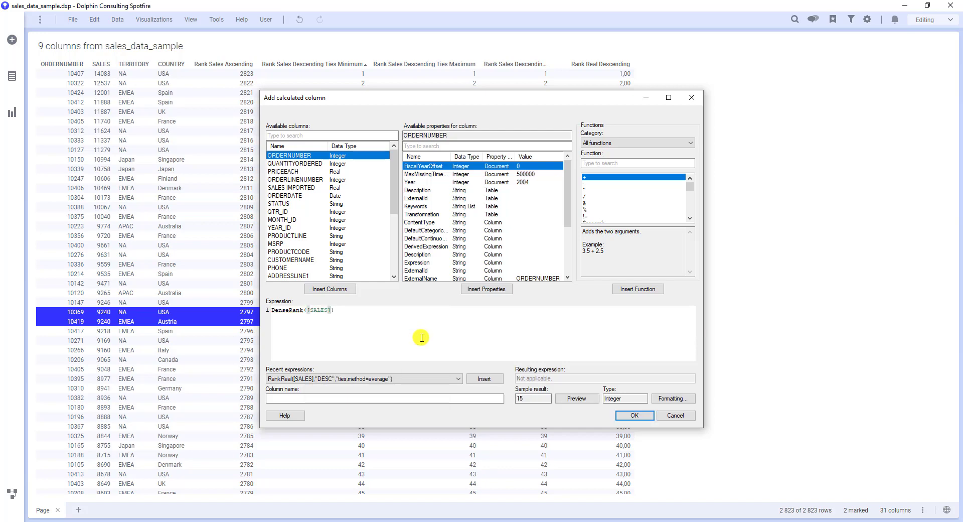
{"action": "type", "text": ",\"des"}
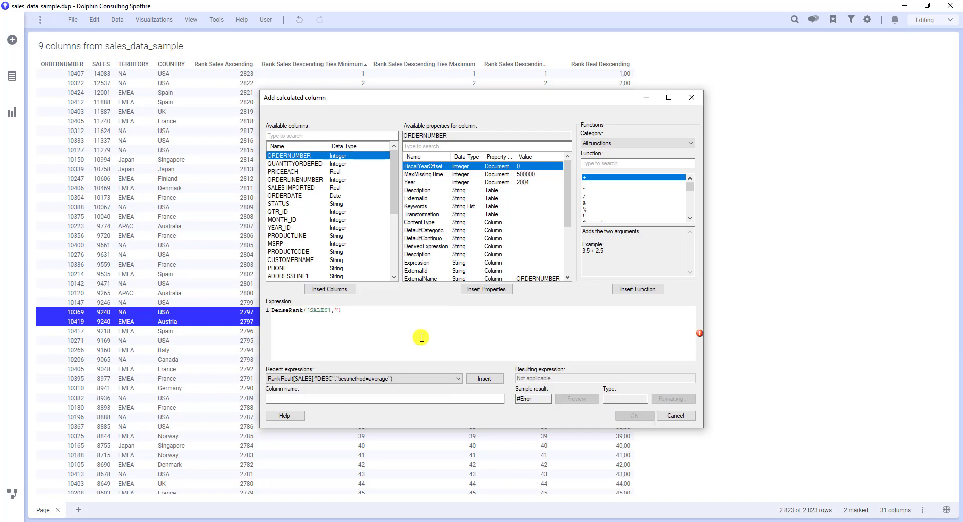
{"action": "type", "text": "c\""}
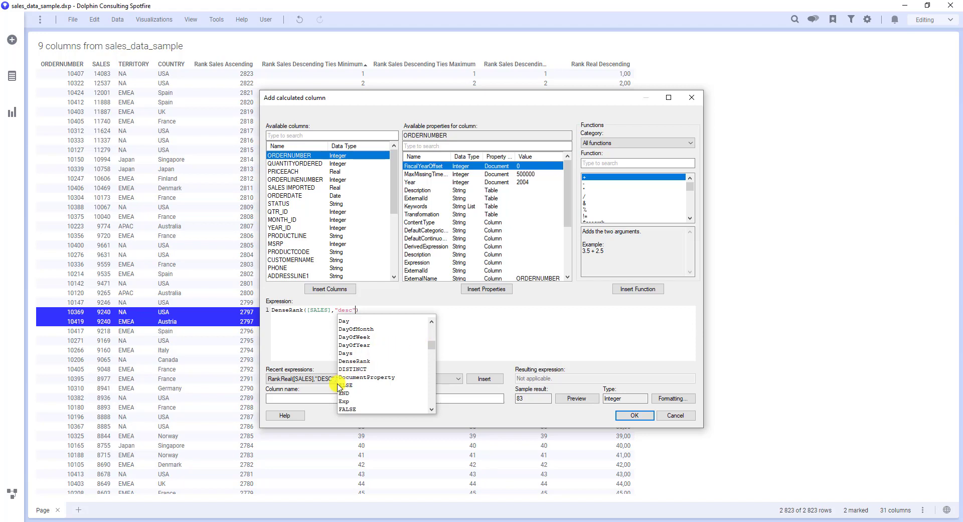
{"action": "left_click", "coordinate": [322, 399]}
{"action": "type", "text": "Den"}
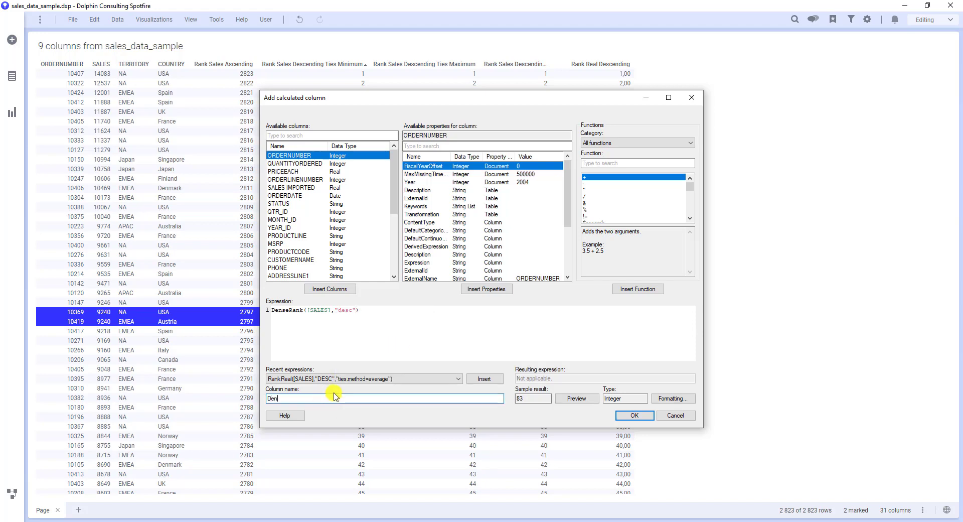
{"action": "type", "text": "seRank Descending"}
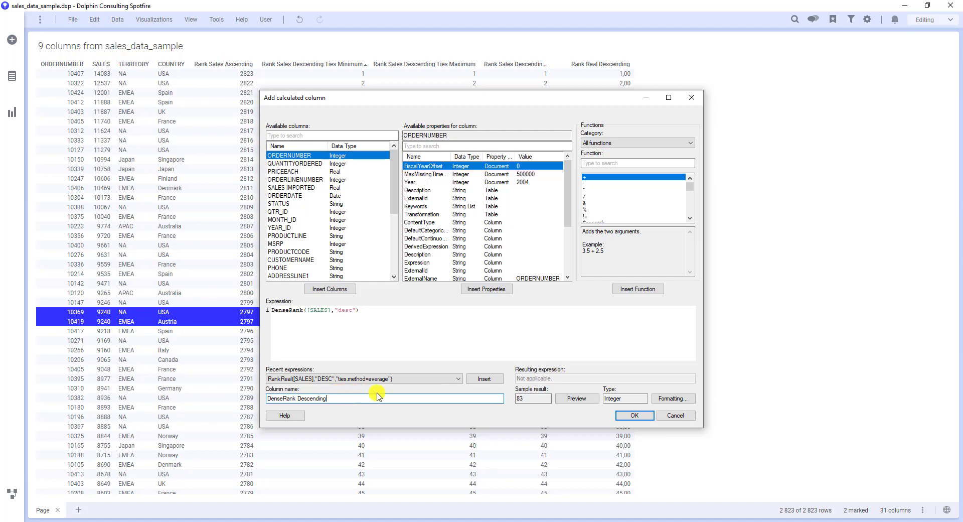
{"action": "left_click", "coordinate": [631, 417]}
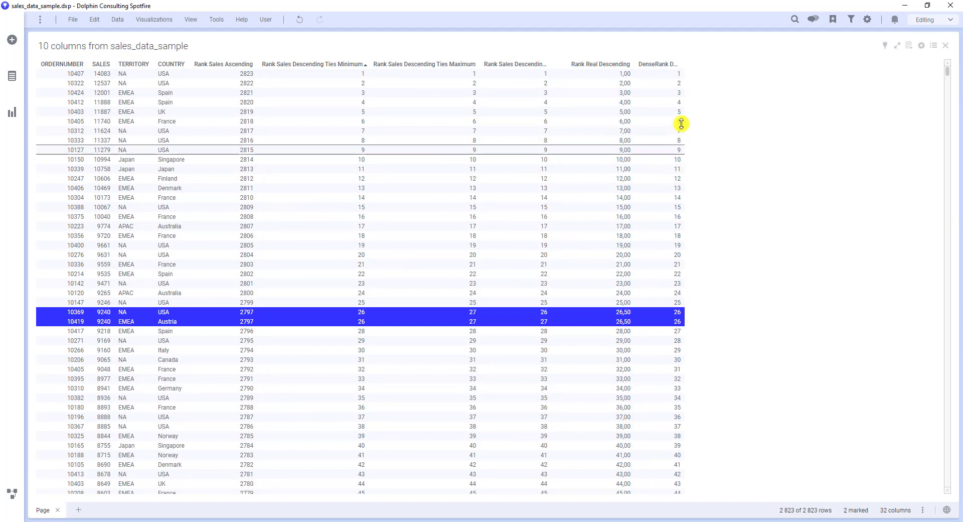
Widen the DenseRank Descending column and scroll to the bottom, where it ends at 2214
{"action": "left_click_drag", "start_coordinate": [684, 67], "coordinate": [715, 68]}
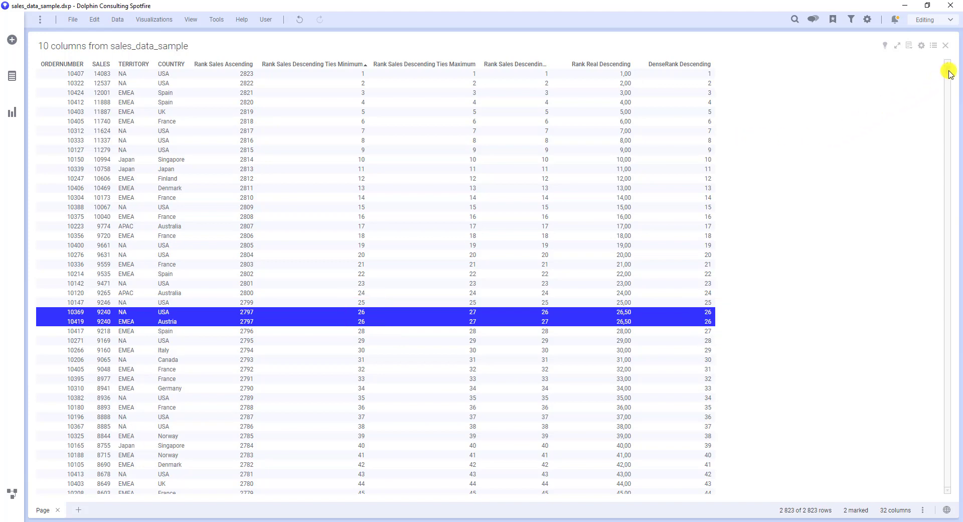
{"action": "left_click_drag", "start_coordinate": [947, 70], "coordinate": [956, 495]}
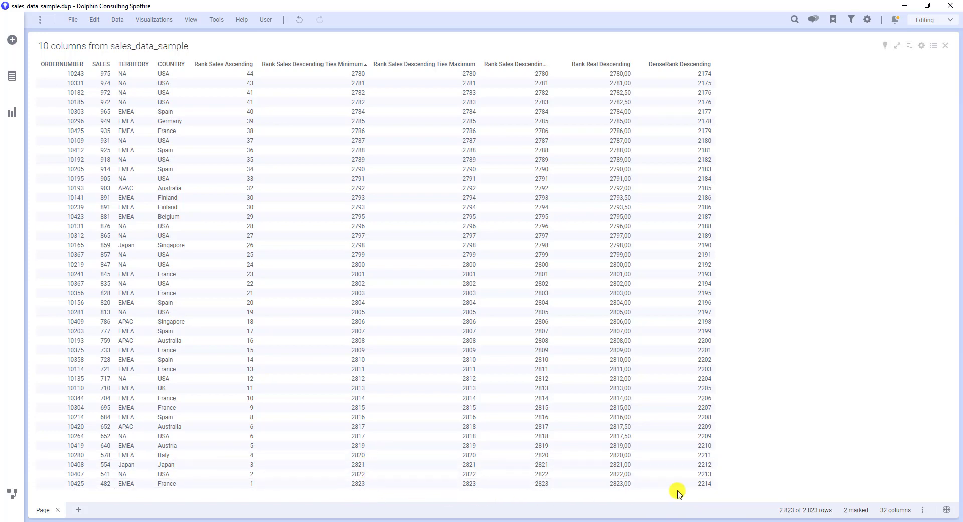
Scroll back to the top of the table to the highest-ranked rows
{"action": "left_click_drag", "start_coordinate": [948, 484], "coordinate": [950, 53]}
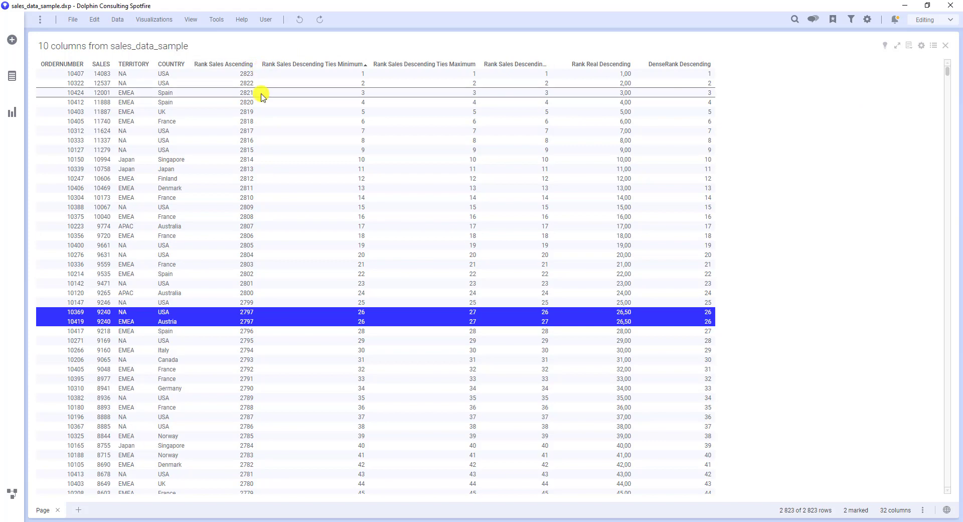
Copy the Rank Sales Descending Ties Minimum expression in Column Properties and begin a new calculated column
{"action": "left_click", "coordinate": [117, 20]}
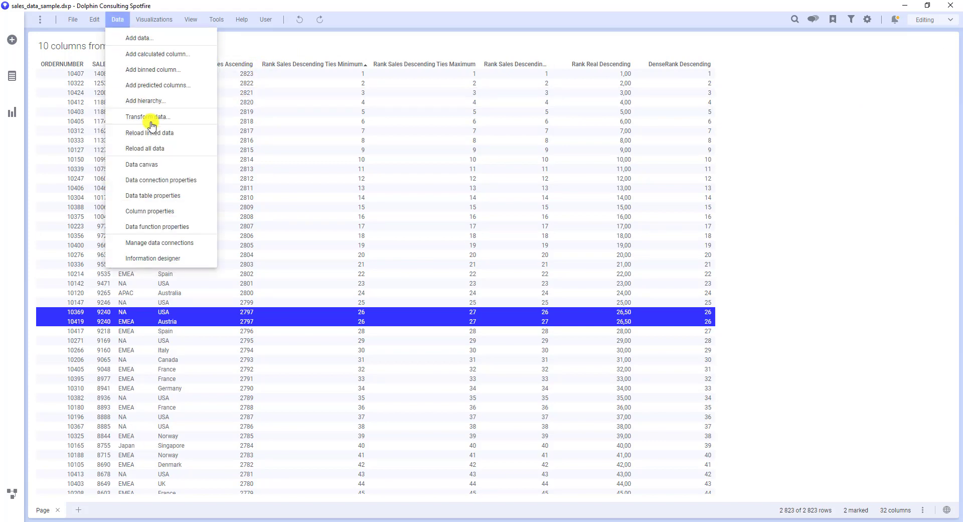
{"action": "left_click", "coordinate": [185, 211]}
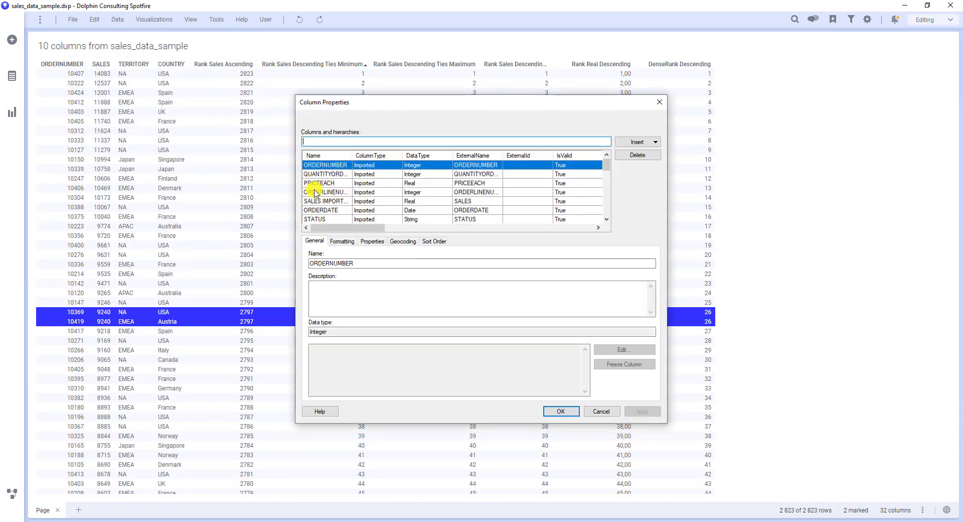
{"action": "left_click_drag", "start_coordinate": [607, 167], "coordinate": [621, 210]}
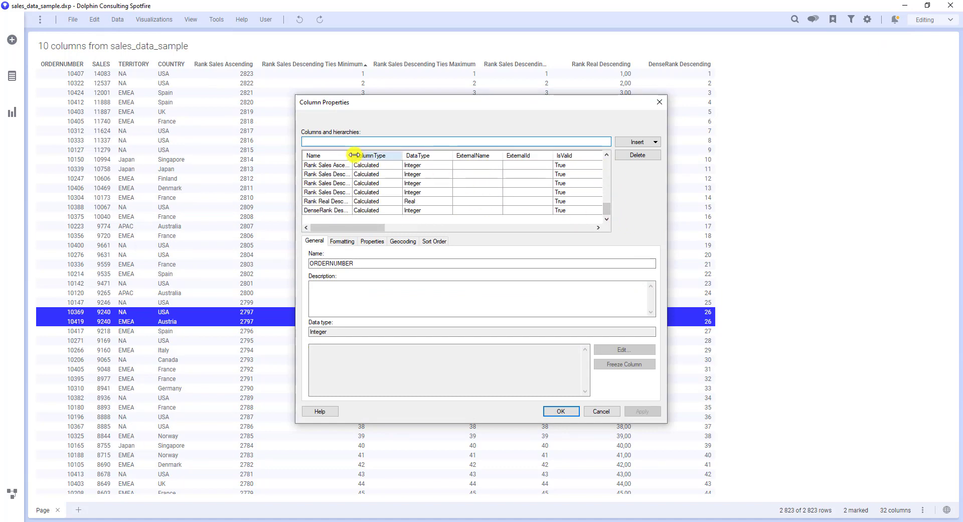
{"action": "left_click_drag", "start_coordinate": [444, 159], "coordinate": [442, 160]}
{"action": "left_click", "coordinate": [419, 174]}
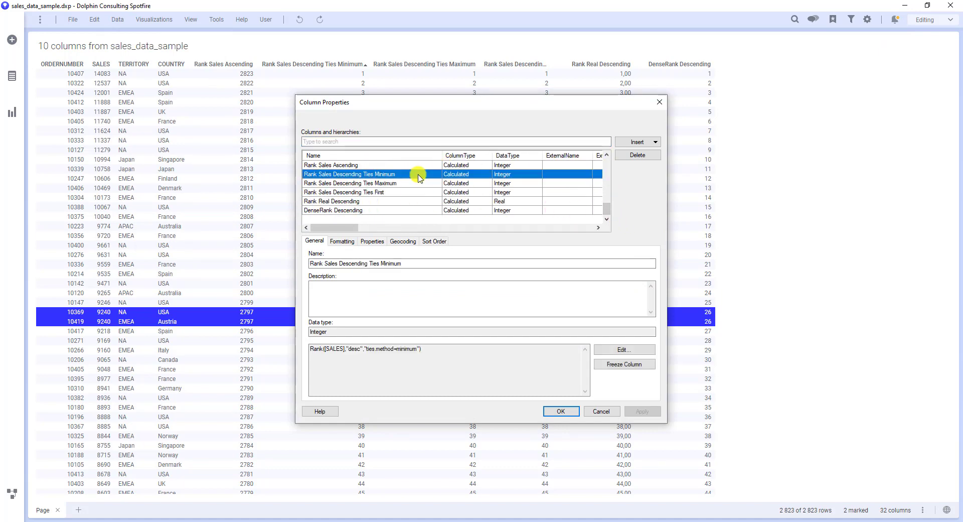
{"action": "left_click_drag", "start_coordinate": [451, 346], "coordinate": [262, 318]}
{"action": "key", "text": "ctrl+c"}
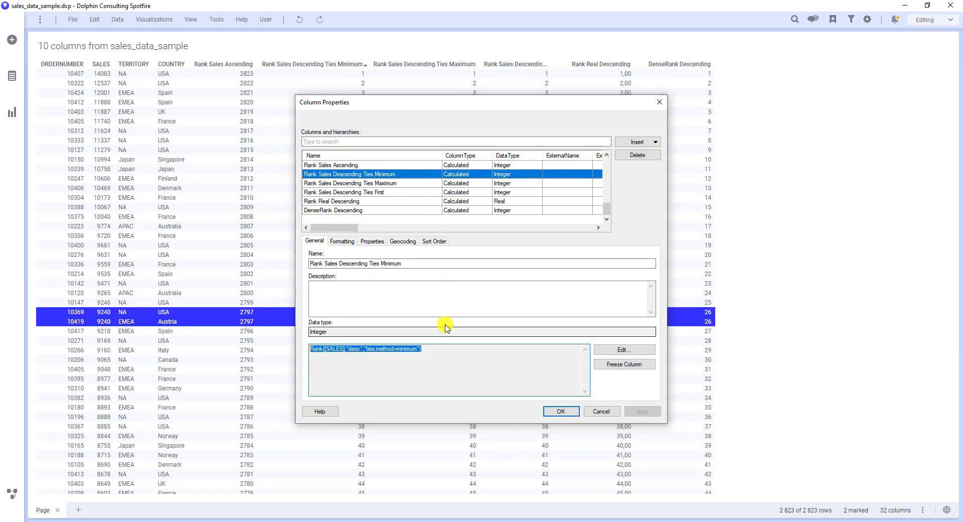
{"action": "left_click", "coordinate": [627, 142]}
Create 'Rank Sales Within Country Descending' using Rank([SALES],[COUNTRY],"desc","ties.method=minimum")
{"action": "left_click", "coordinate": [647, 152]}
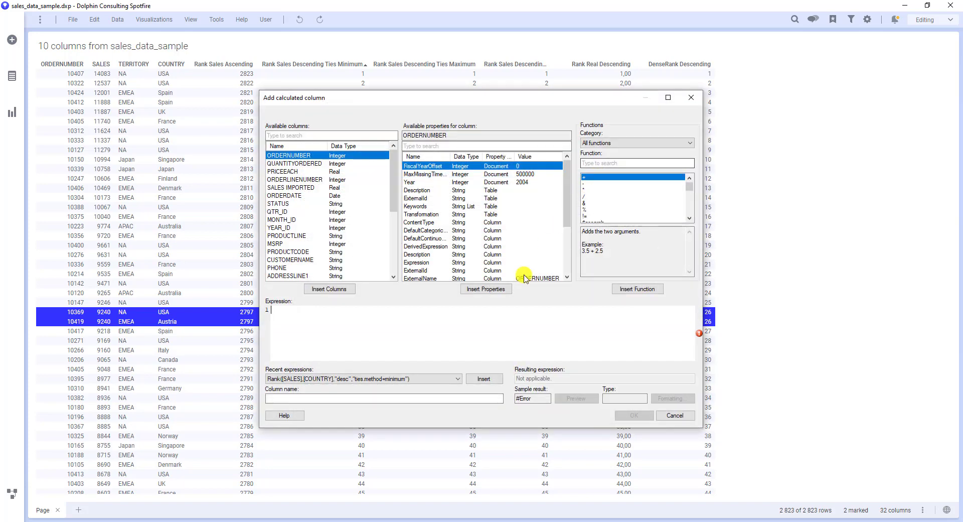
{"action": "key", "text": "ctrl+v"}
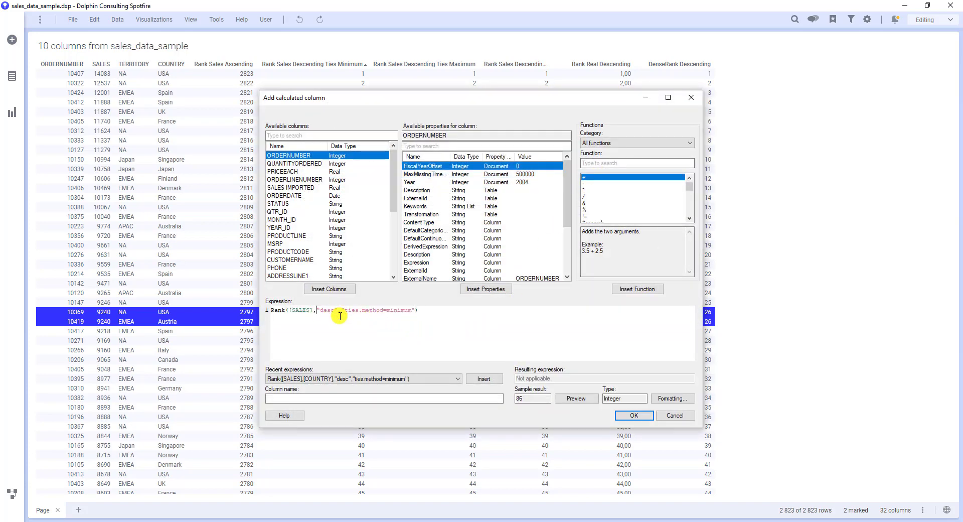
{"action": "type", "text": "["}
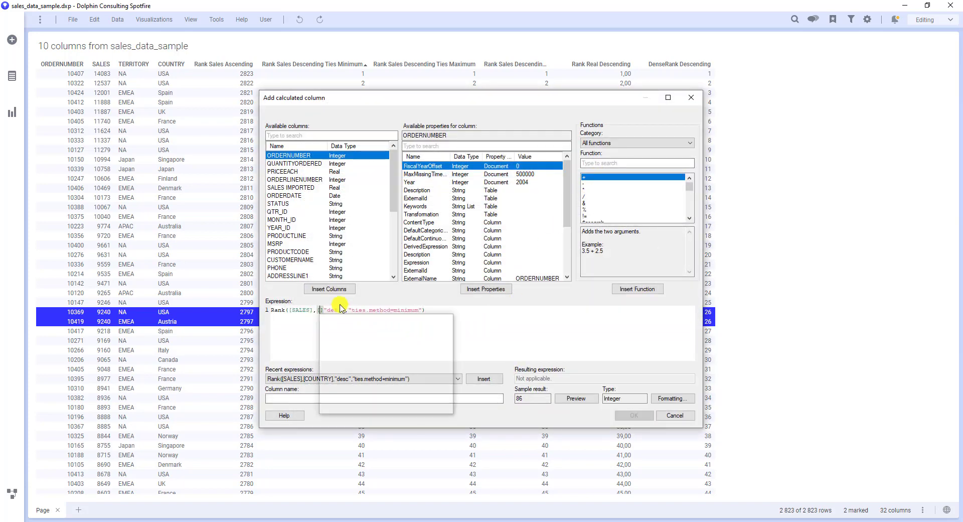
{"action": "type", "text": "COUNTRY]"}
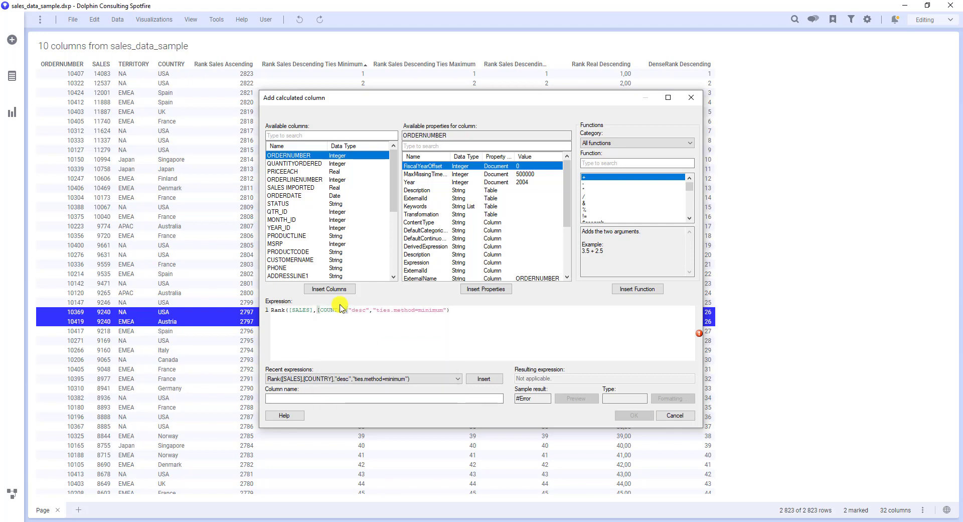
{"action": "type", "text": ","}
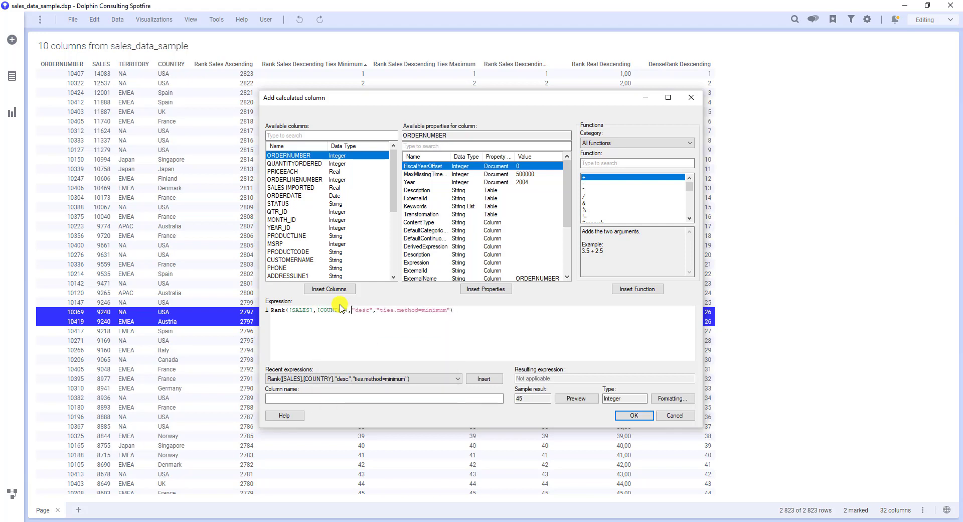
{"action": "left_click", "coordinate": [310, 396]}
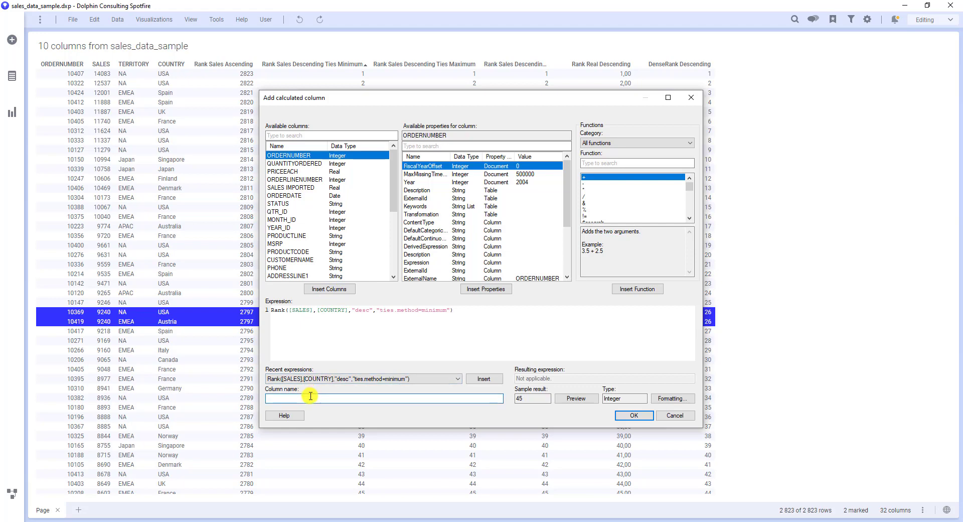
{"action": "type", "text": "Rank Sales Within Country Descending"}
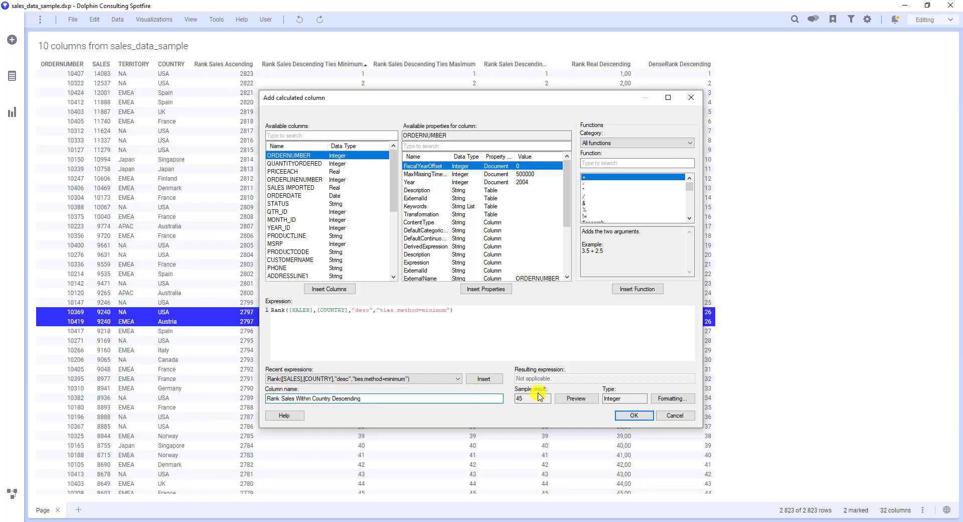
{"action": "left_click", "coordinate": [633, 419]}
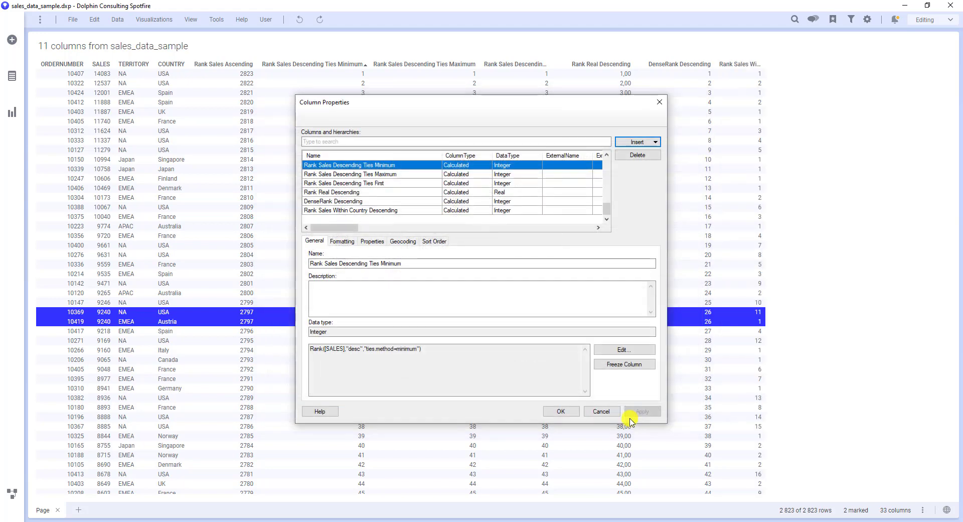
Close Column Properties, widen the Rank Sales Within Country column, and sort the table by COUNTRY
{"action": "left_click", "coordinate": [574, 411]}
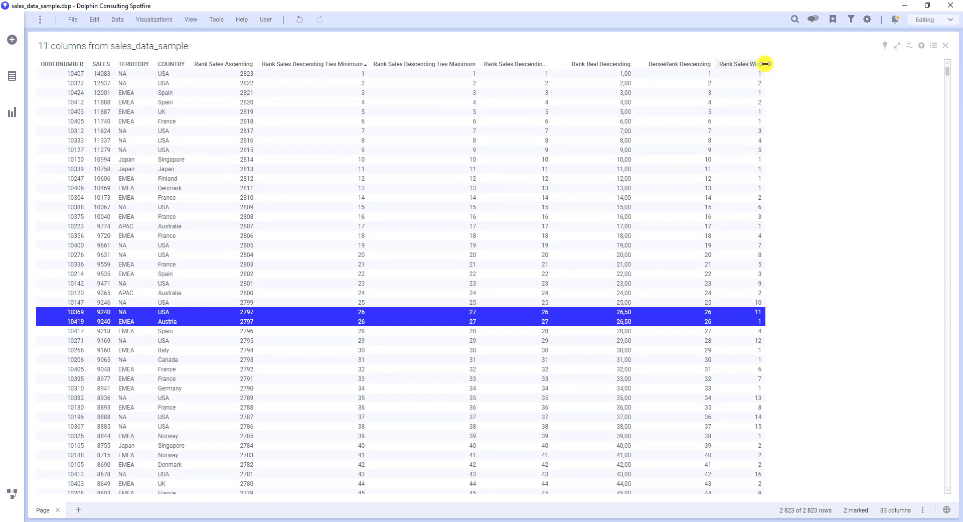
{"action": "left_click_drag", "start_coordinate": [765, 64], "coordinate": [792, 69]}
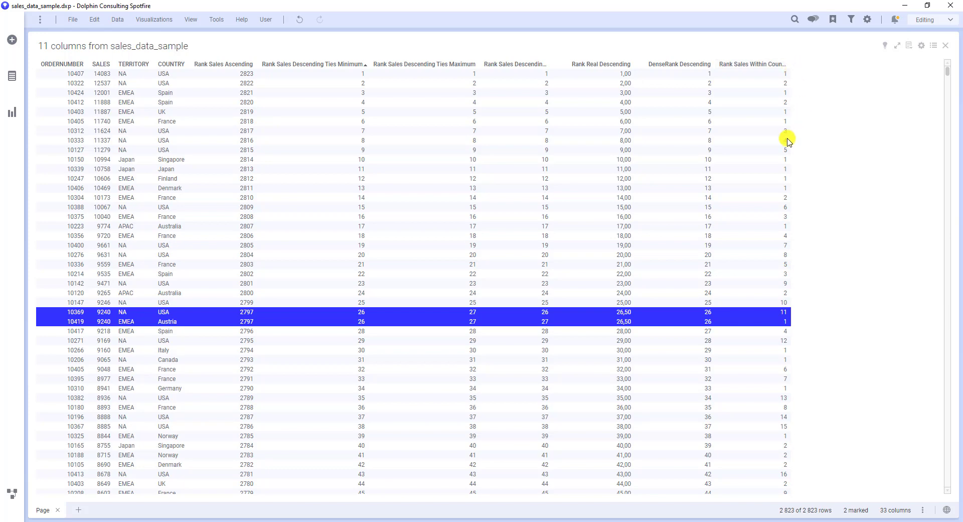
{"action": "left_click", "coordinate": [179, 64]}
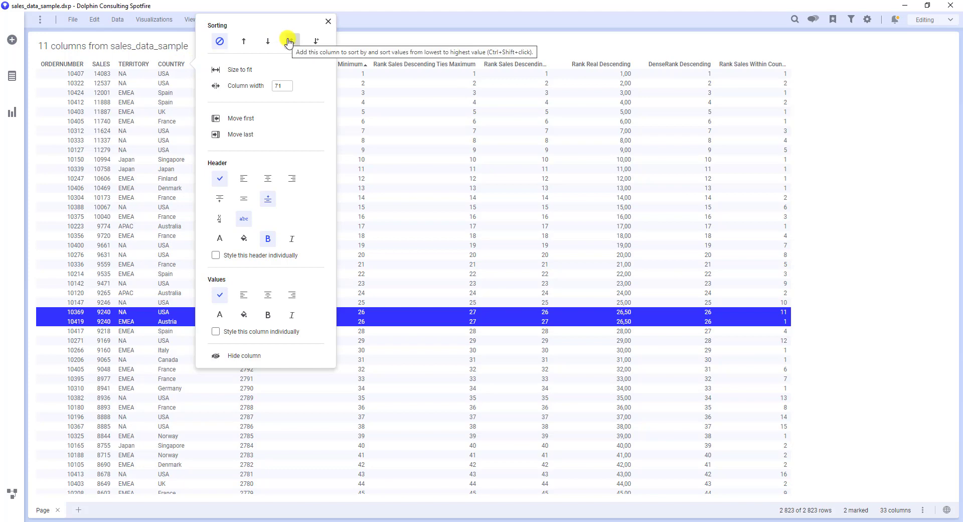
{"action": "left_click", "coordinate": [289, 41]}
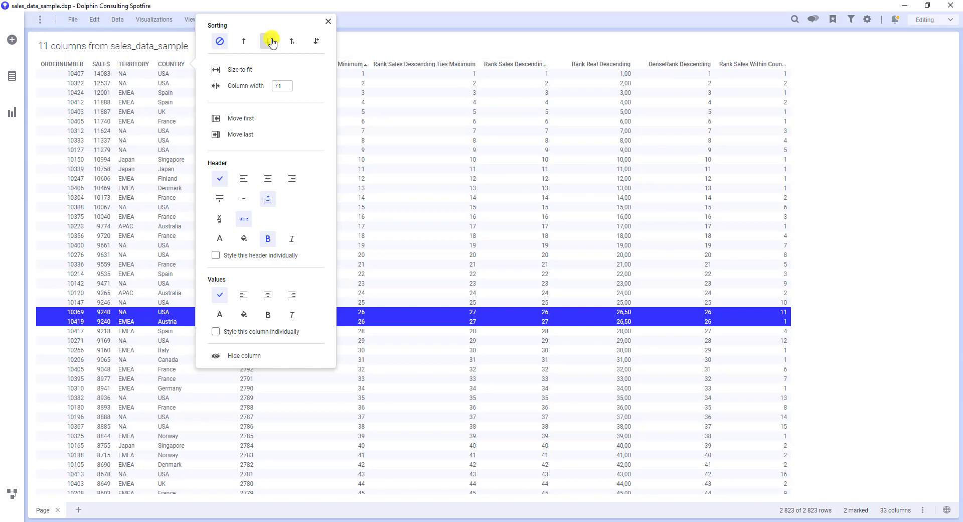
{"action": "left_click", "coordinate": [756, 70]}
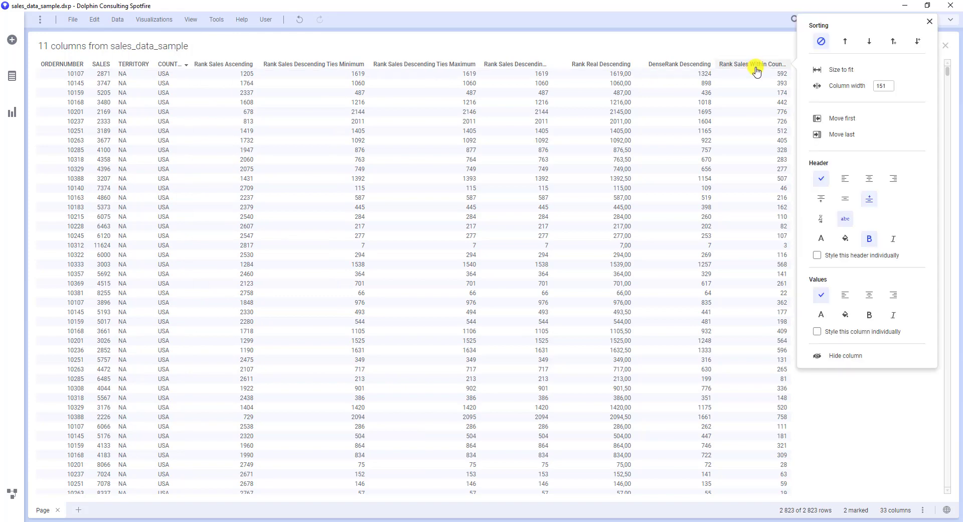
Add within-country rank as a secondary ascending sort and scroll through the countries' rankings
{"action": "left_click", "coordinate": [894, 42]}
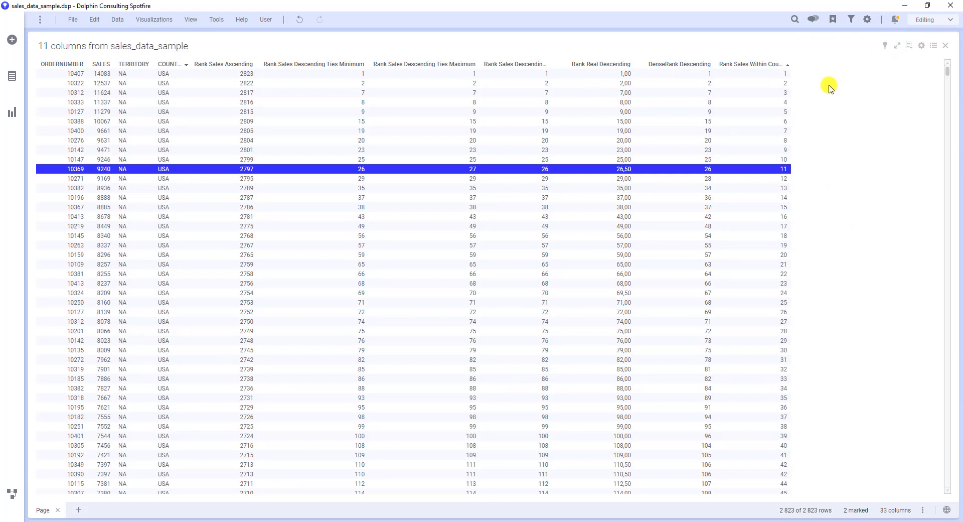
{"action": "scroll", "coordinate": [829, 88], "scroll_direction": "down", "scroll_amount": 2}
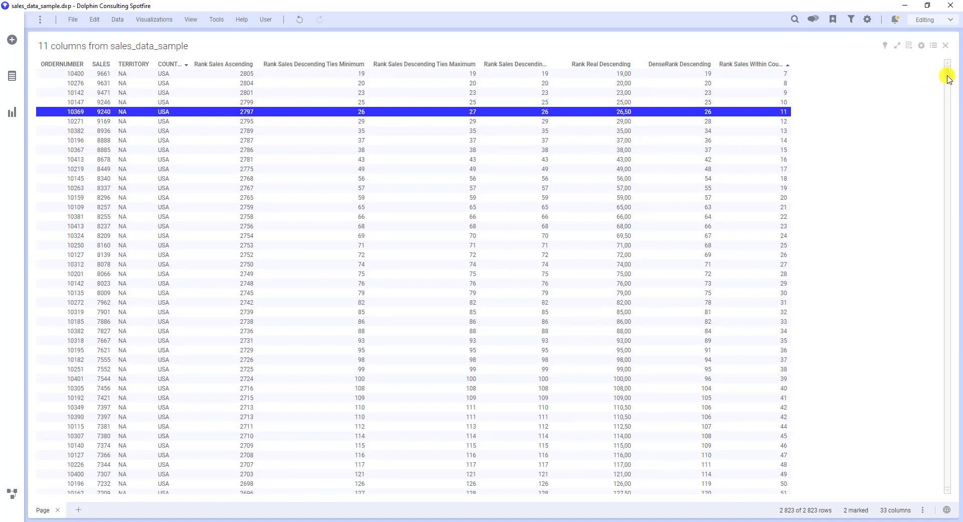
{"action": "left_click_drag", "start_coordinate": [948, 78], "coordinate": [909, 227]}
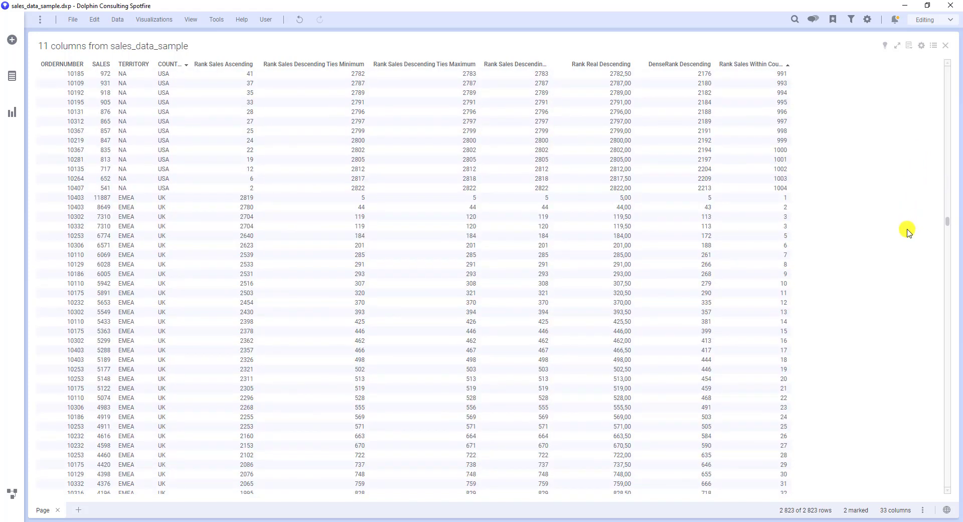
{"action": "left_click_drag", "start_coordinate": [909, 232], "coordinate": [902, 269]}
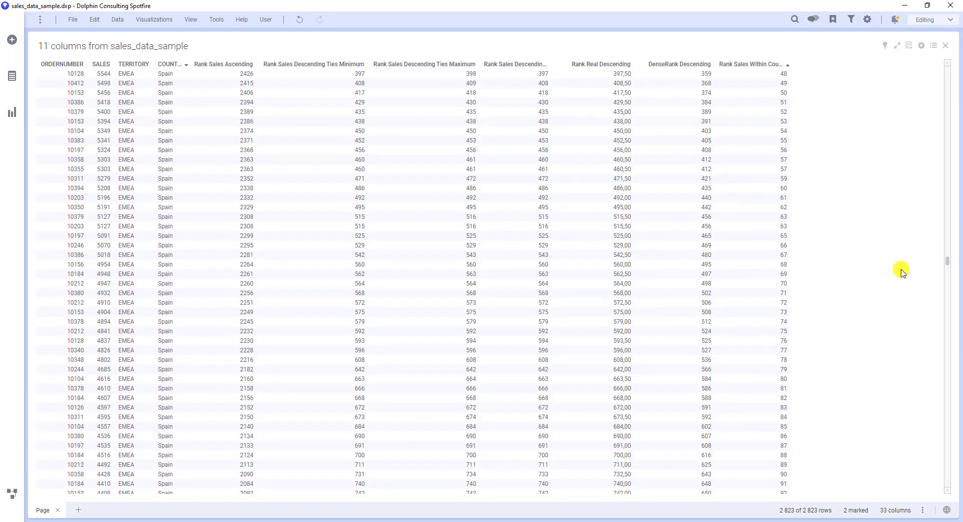